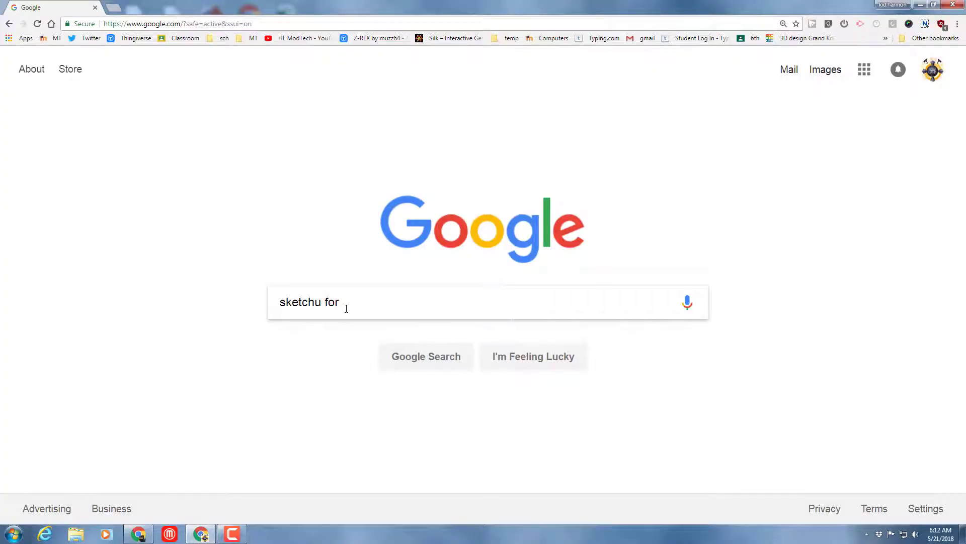
Search Google for 'sketchup for schools' and open its G Suite Marketplace listing
click(375, 326)
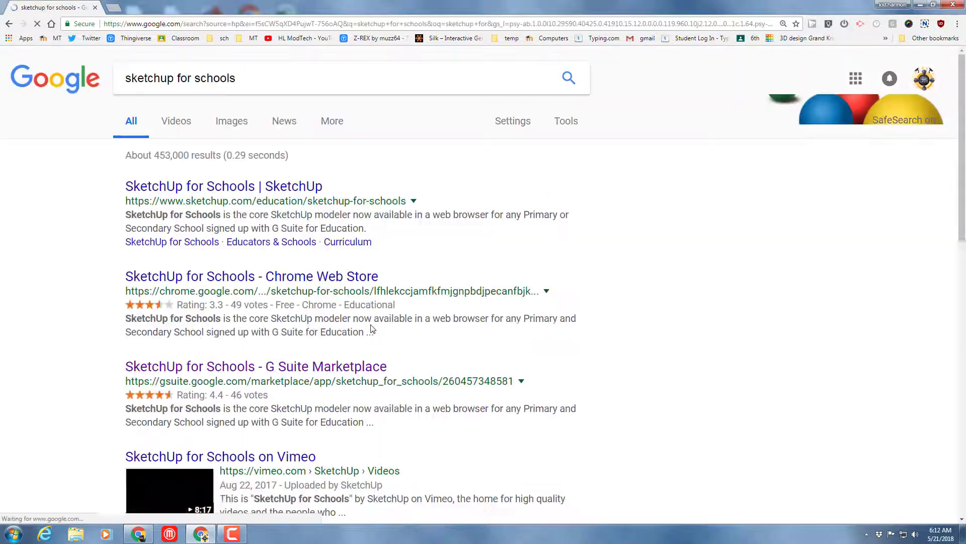
click(283, 369)
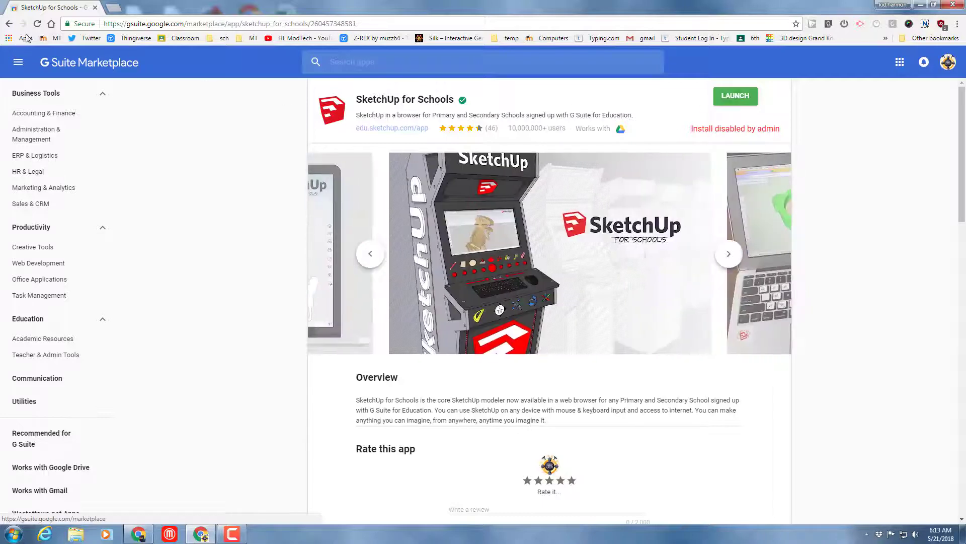
Launch the SketchUp for Schools modeler and delete the default person figure
click(735, 96)
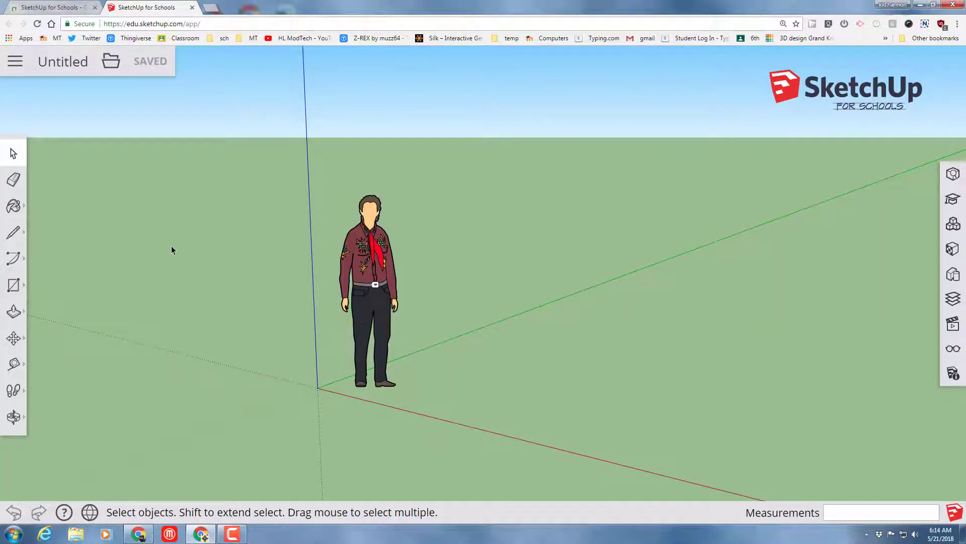
click(379, 300)
key(Delete)
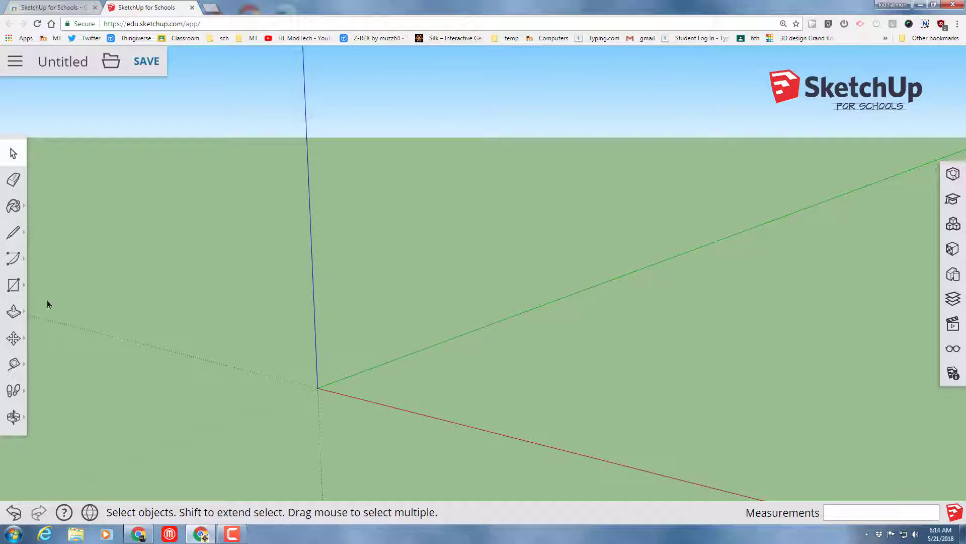
Draw an 11' 8 11/16" by 20' 13/16" floor rectangle starting at the origin
click(14, 287)
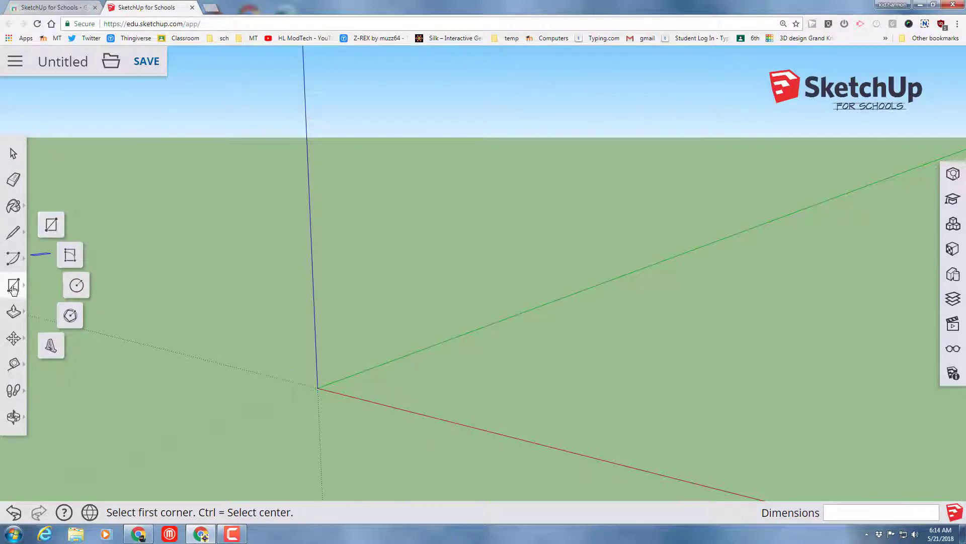
click(51, 227)
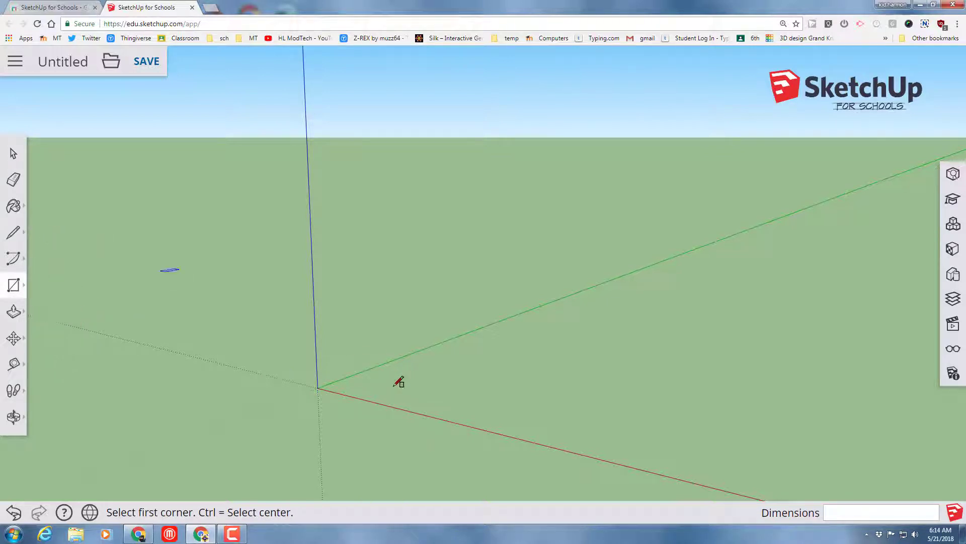
click(318, 388)
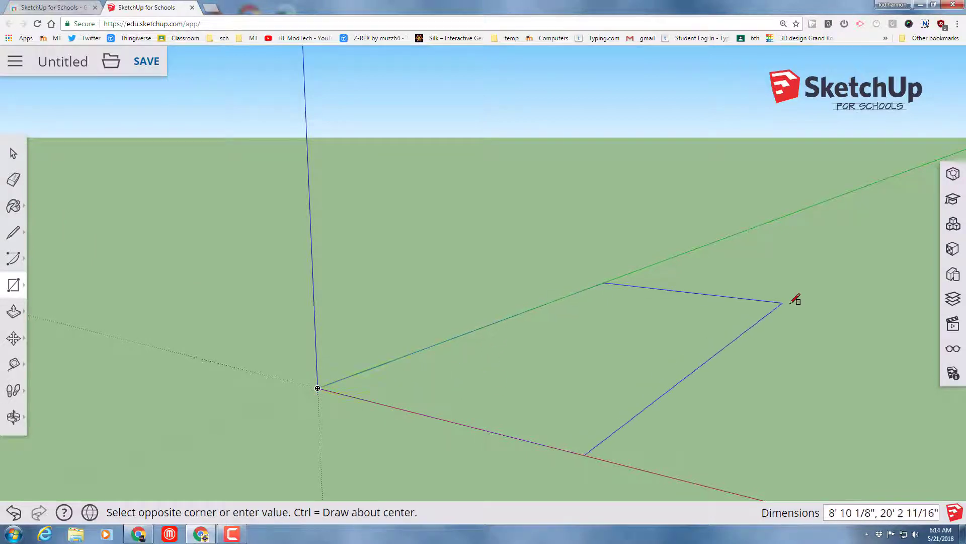
click(850, 310)
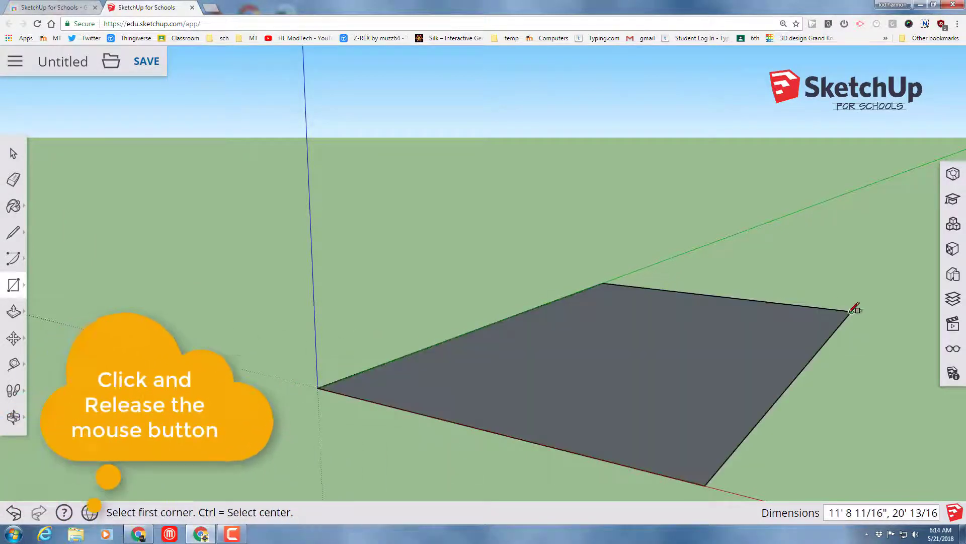
Offset the floor rectangle inward and delete its inner face, leaving a border outline
click(11, 313)
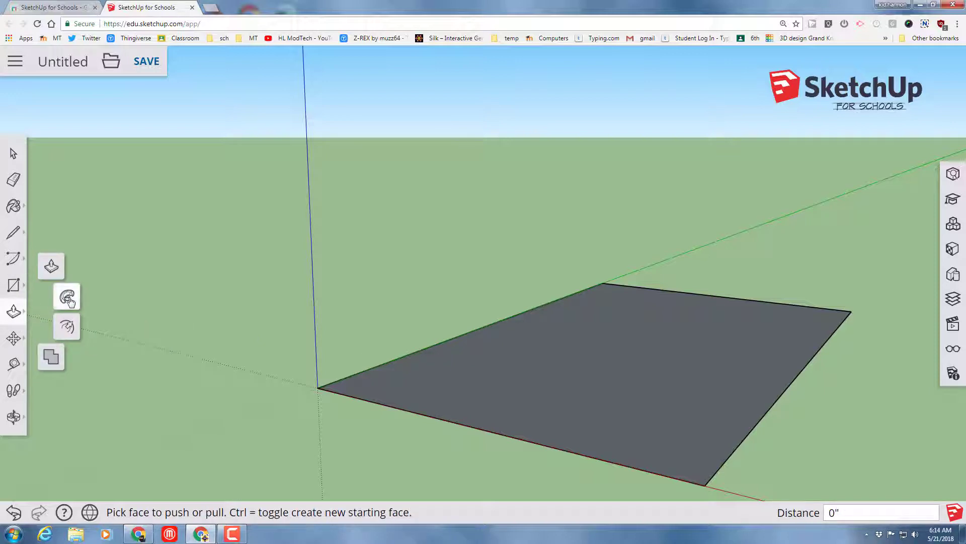
click(67, 327)
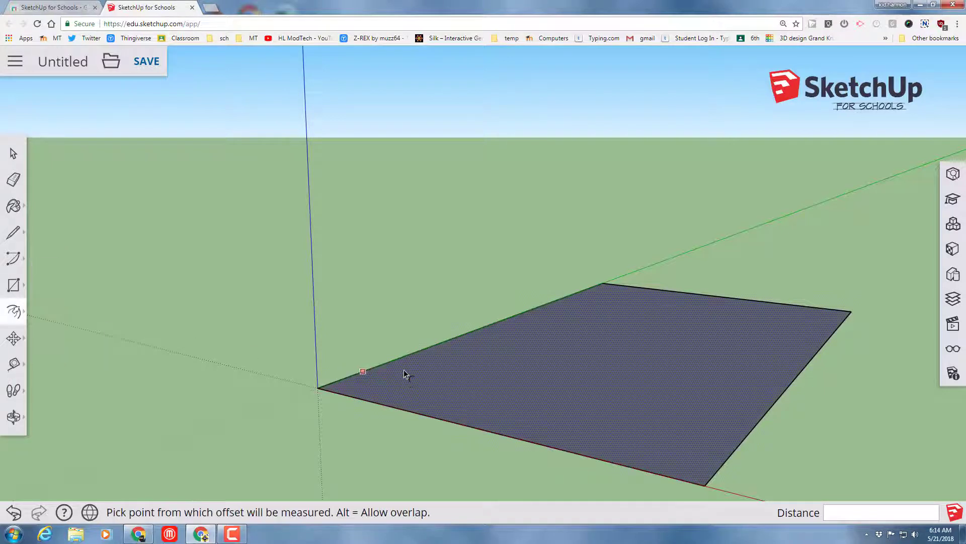
click(524, 376)
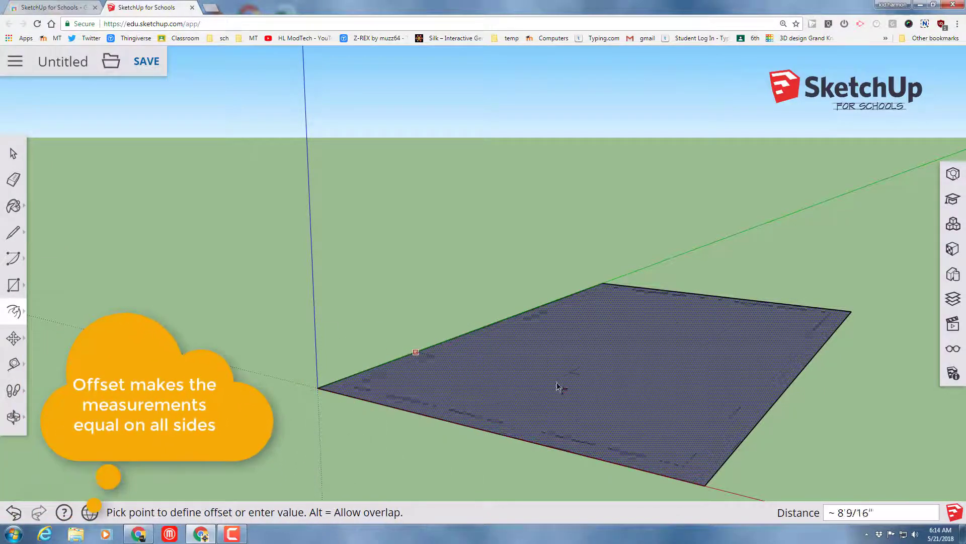
click(483, 343)
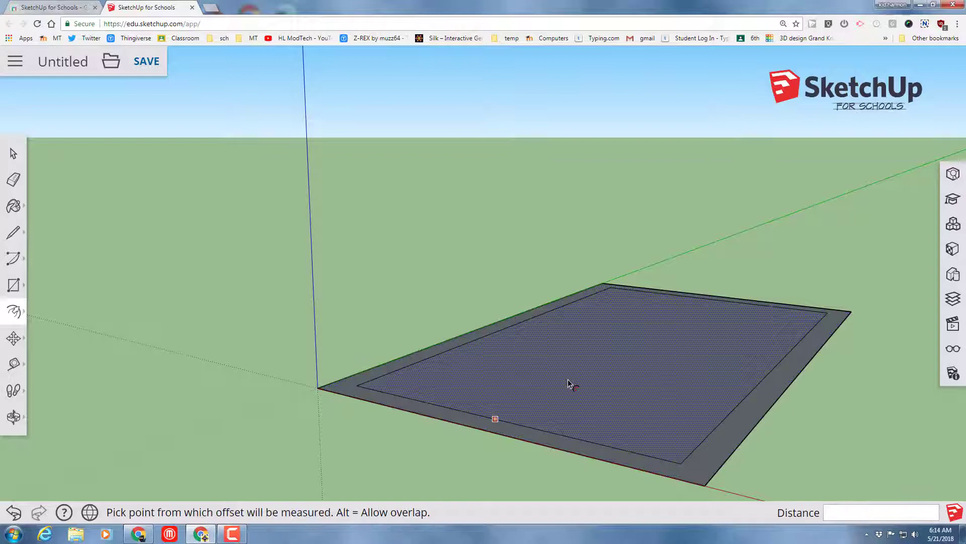
click(14, 153)
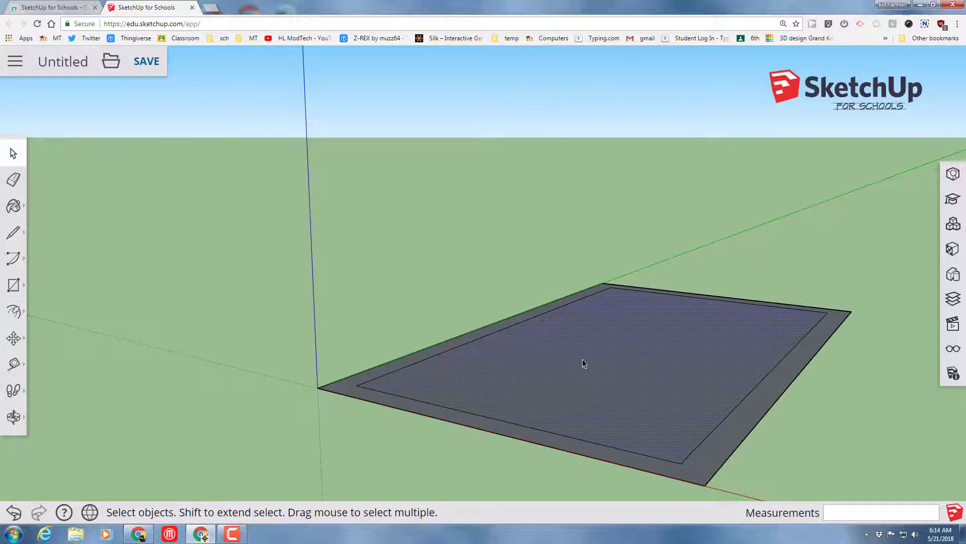
key(Delete)
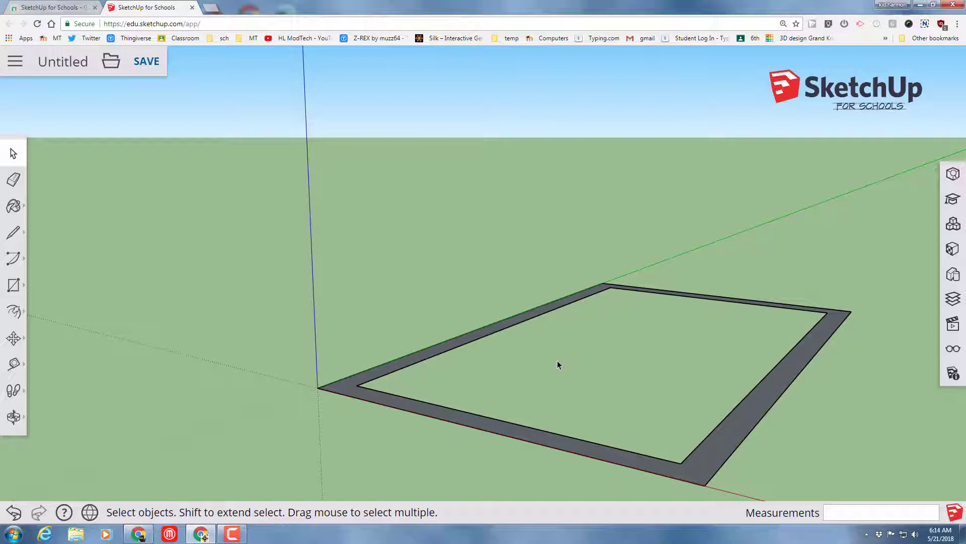
key(p)
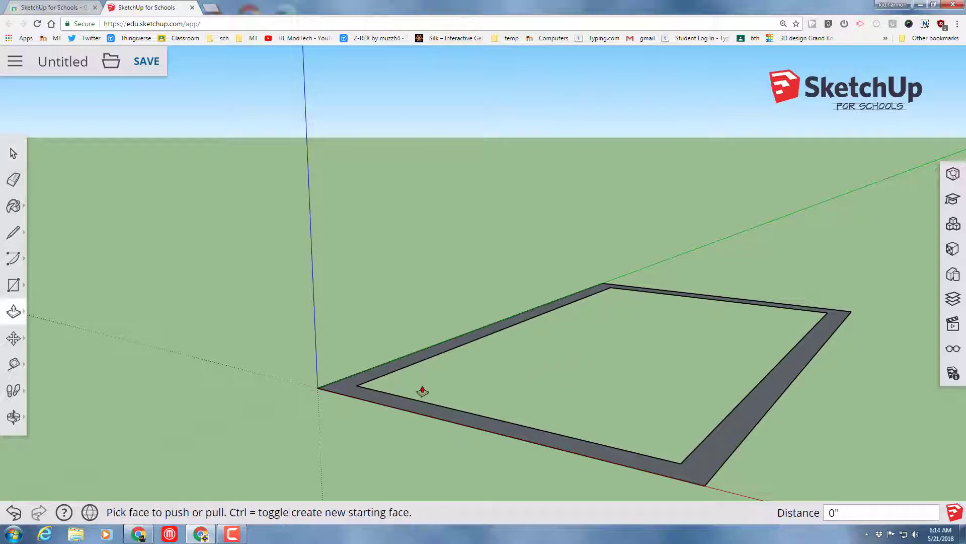
Push/Pull the border frame up into 8' 9/16" tall walls
click(14, 311)
click(51, 268)
drag(347, 389, 364, 115)
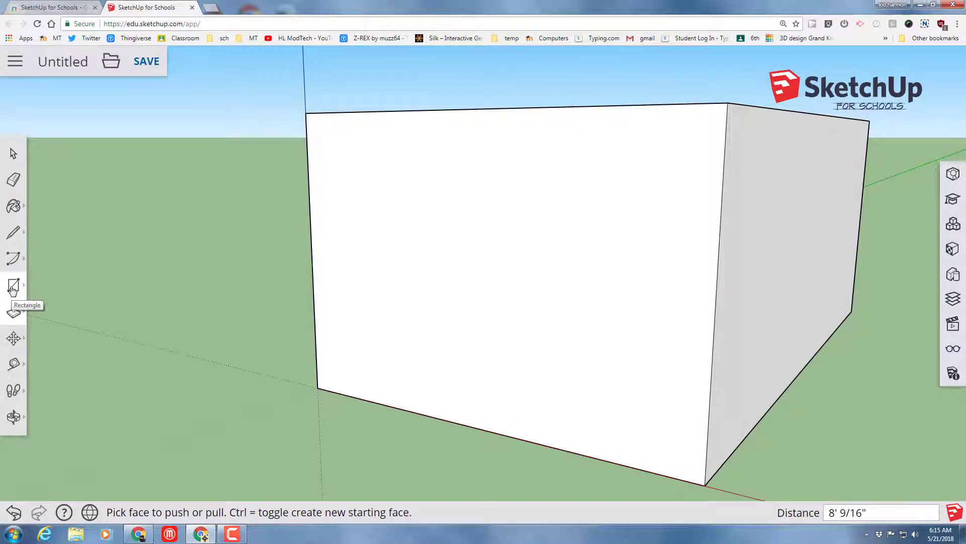
Draw a 3' 2 1/2" by 5' door outline on the front wall
click(12, 289)
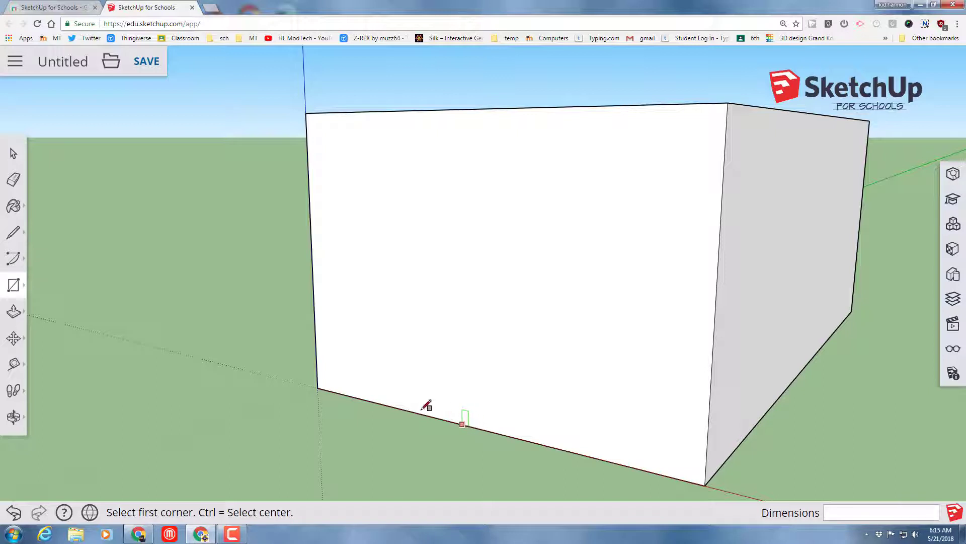
click(466, 425)
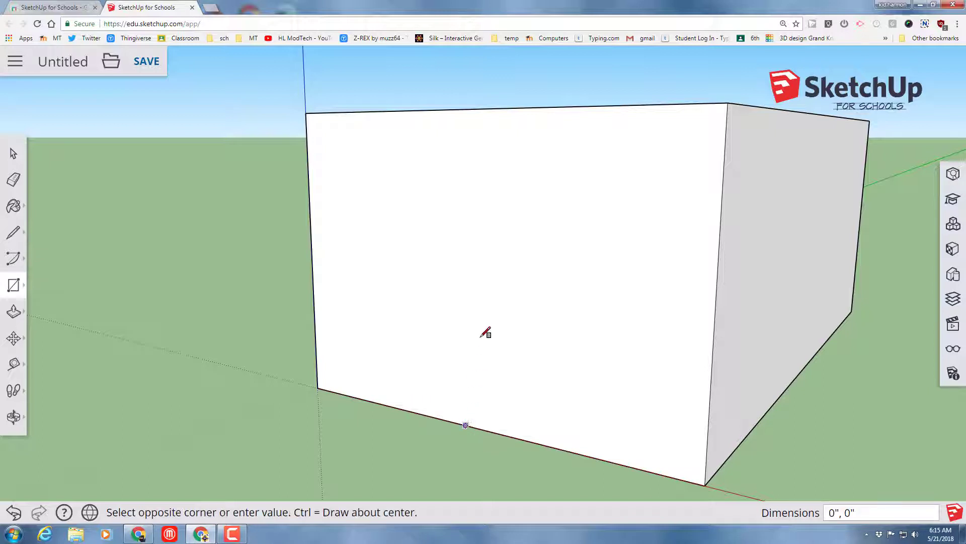
click(582, 245)
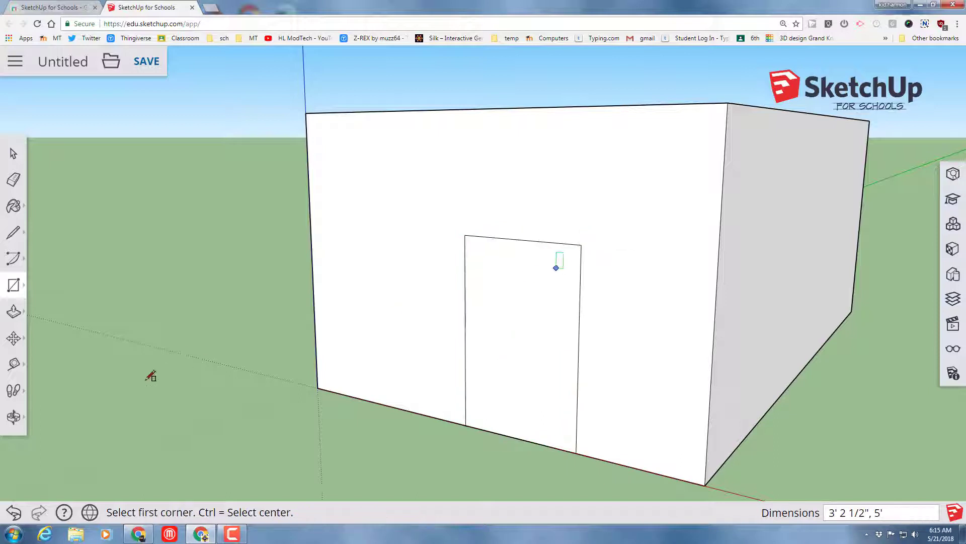
Push the door face back through the front wall to leave an open doorway
click(15, 418)
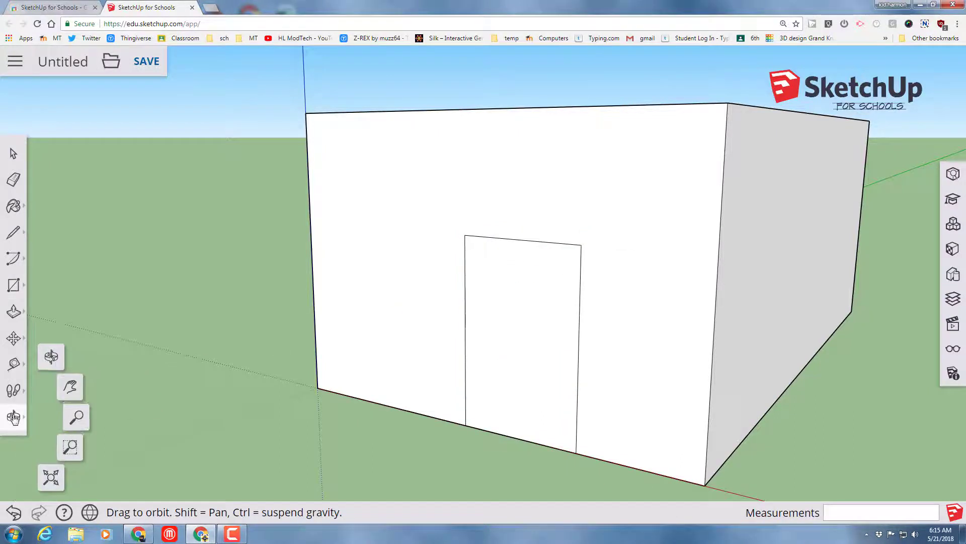
click(51, 357)
drag(302, 418, 247, 299)
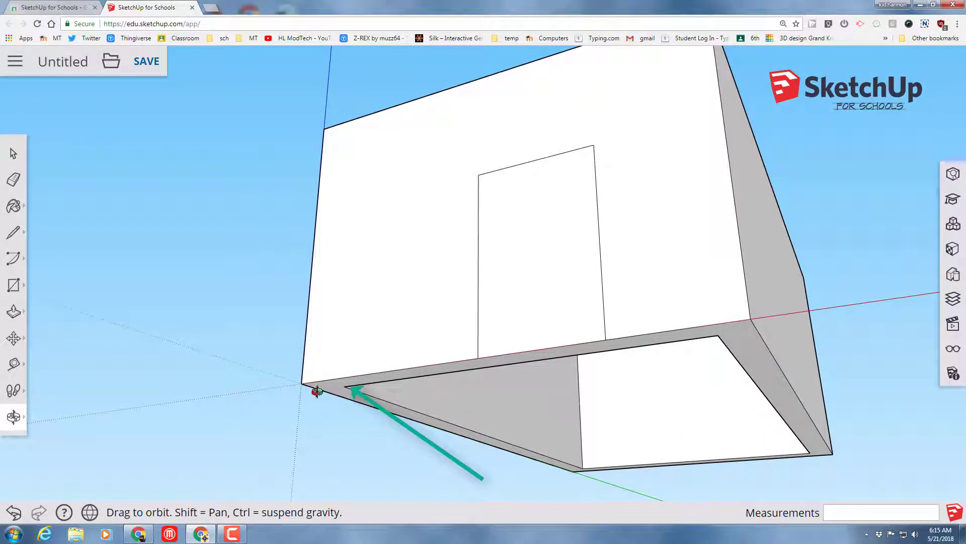
click(13, 156)
click(524, 282)
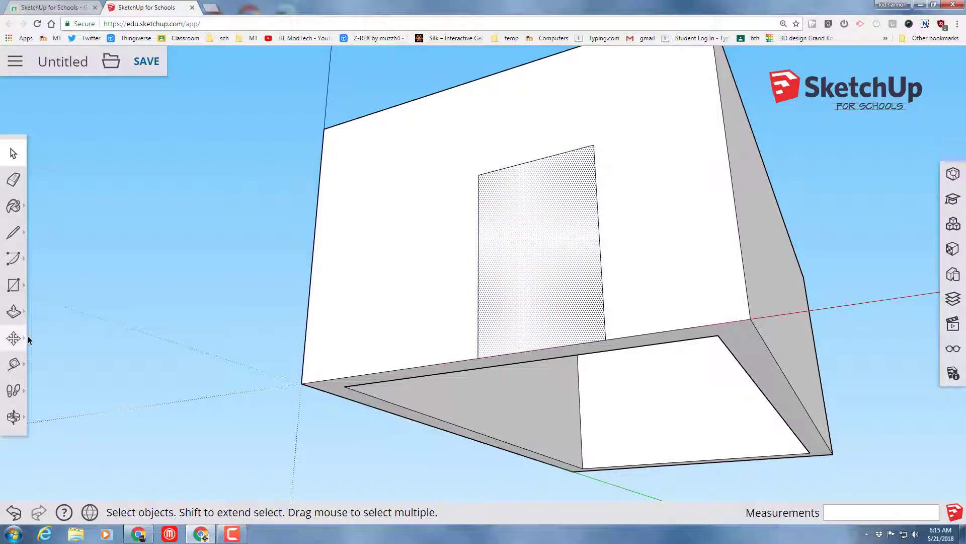
click(14, 312)
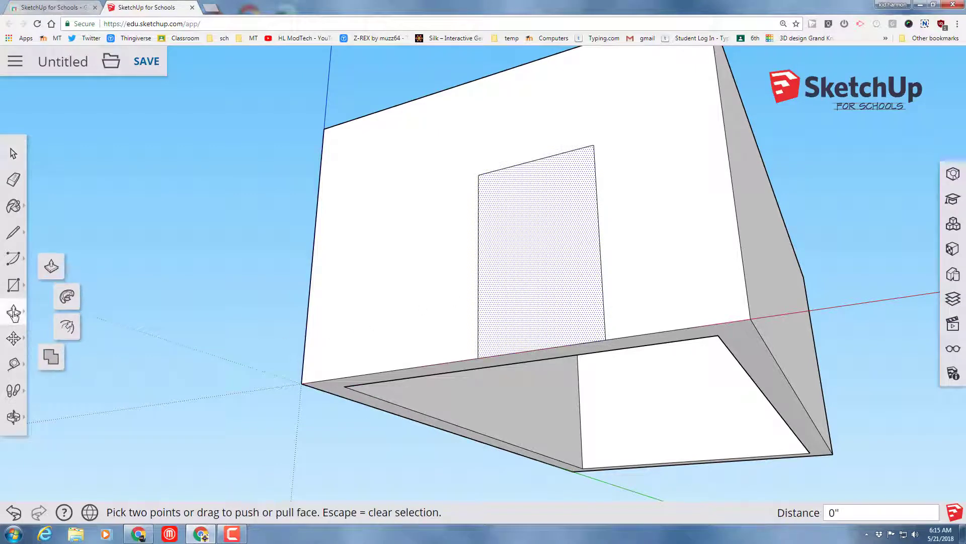
click(49, 269)
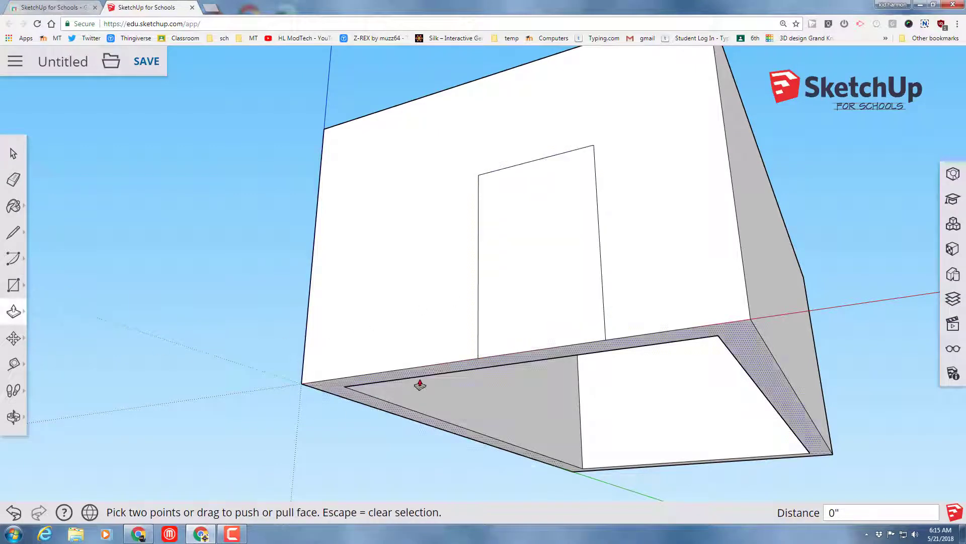
click(532, 297)
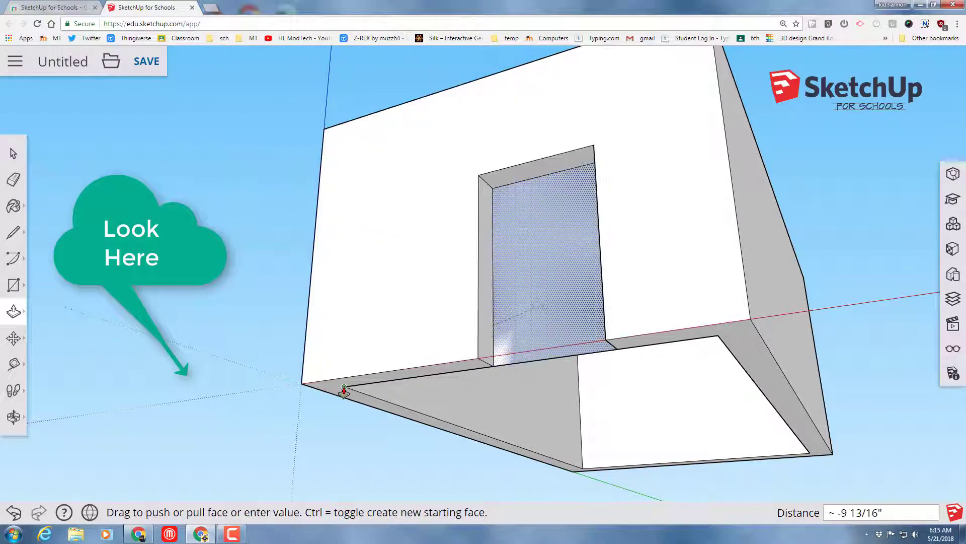
click(717, 339)
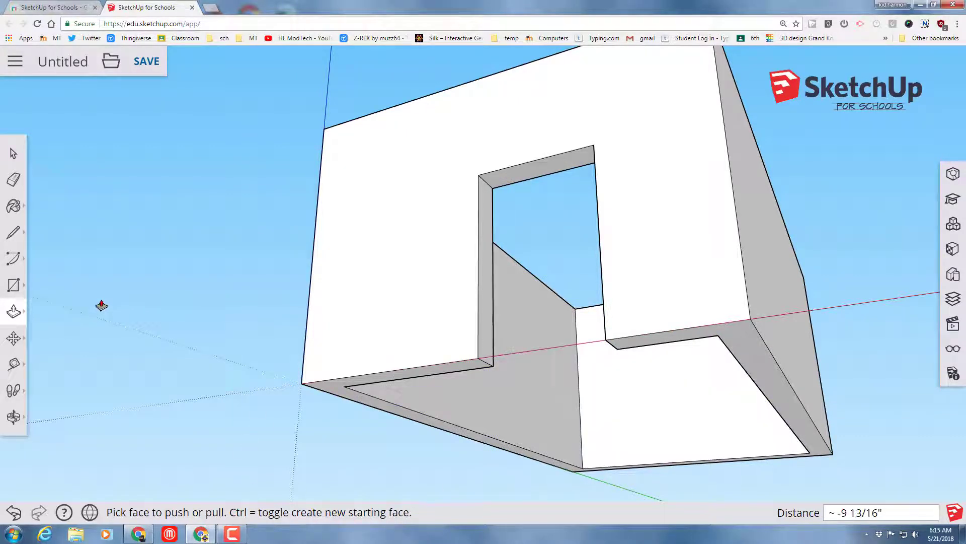
middle_drag(156, 335, 707, 438)
Draw a 3' 8 1/16" by 3' 3/16" window outline on the side wall
click(20, 307)
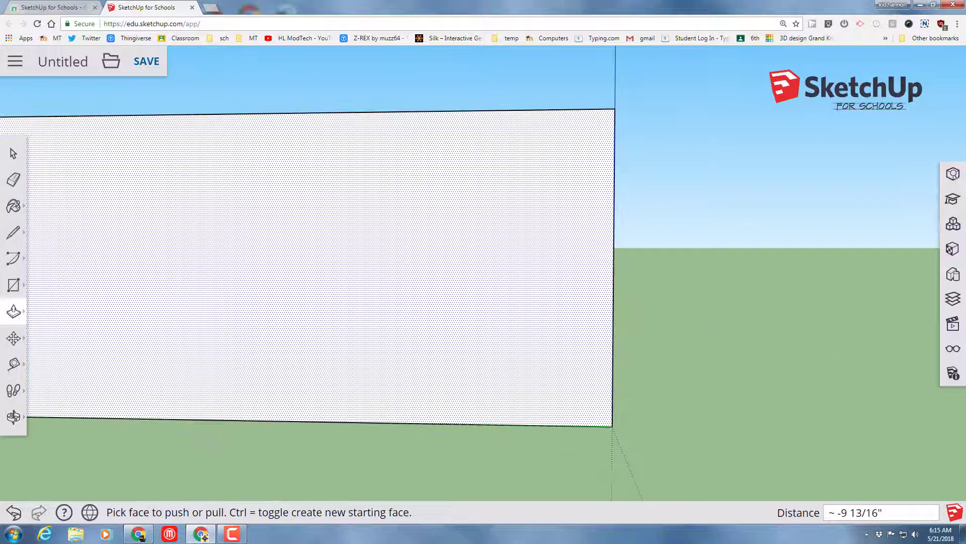
click(13, 285)
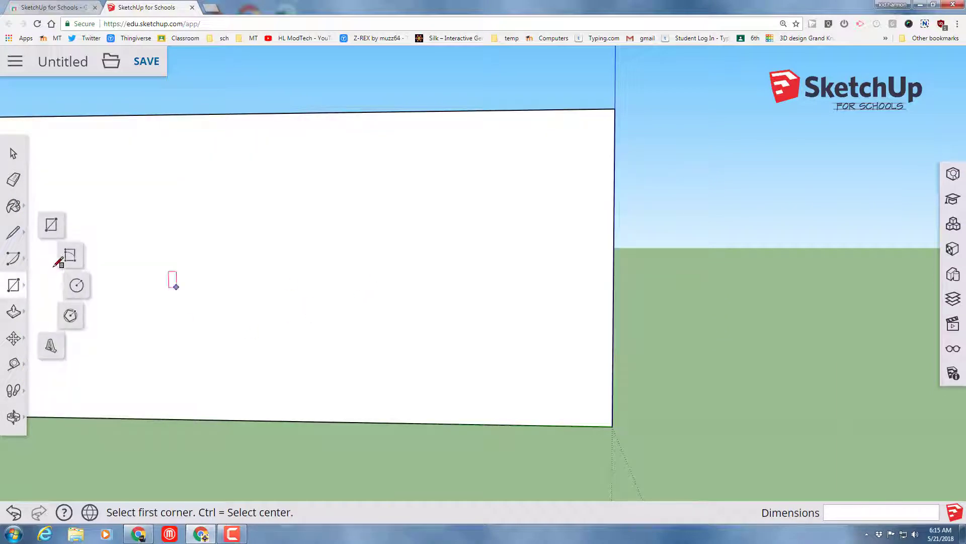
click(486, 221)
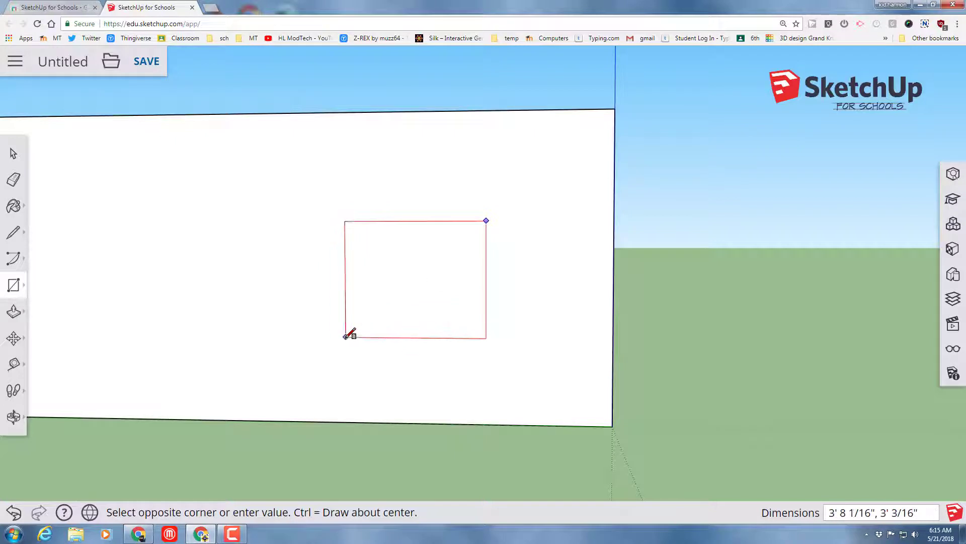
click(346, 336)
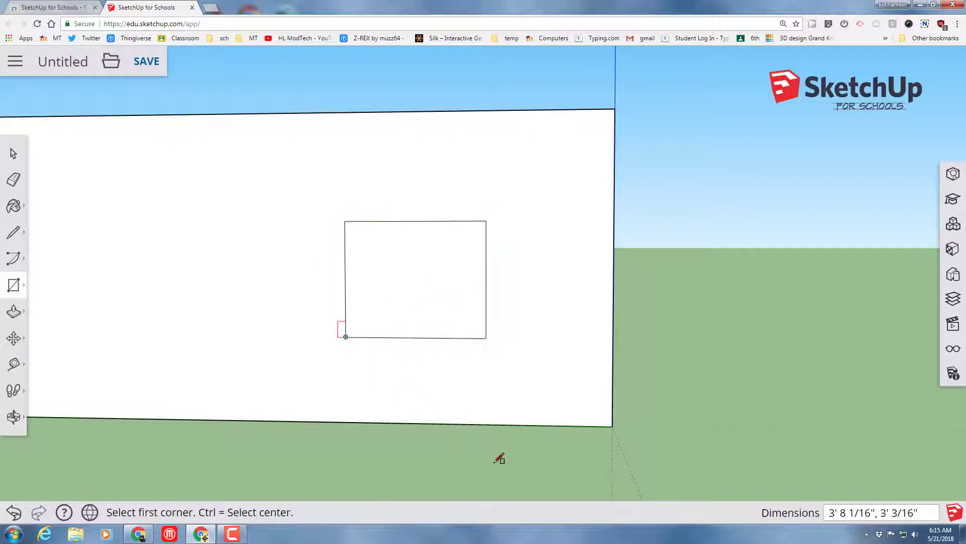
Push the window face through the wall to open the window
click(13, 417)
click(49, 358)
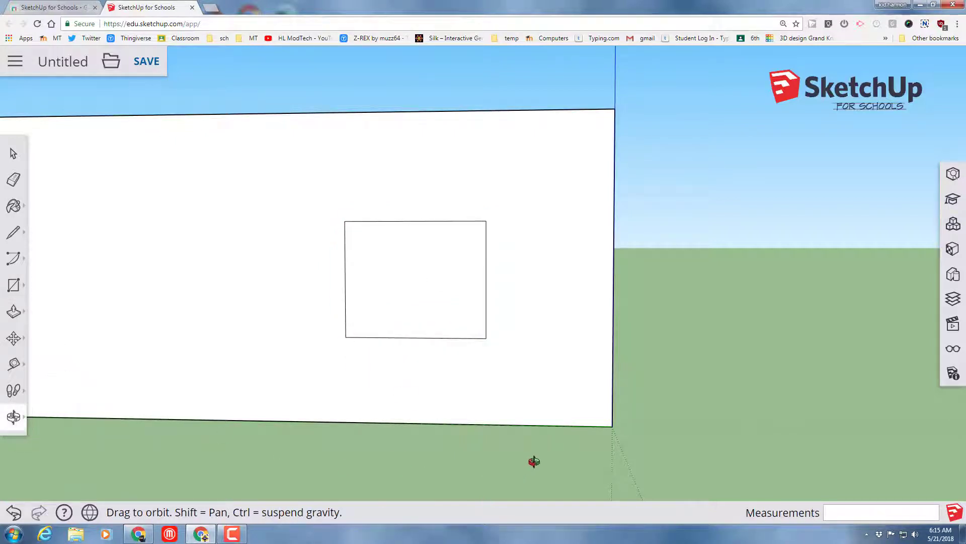
drag(457, 425, 334, 346)
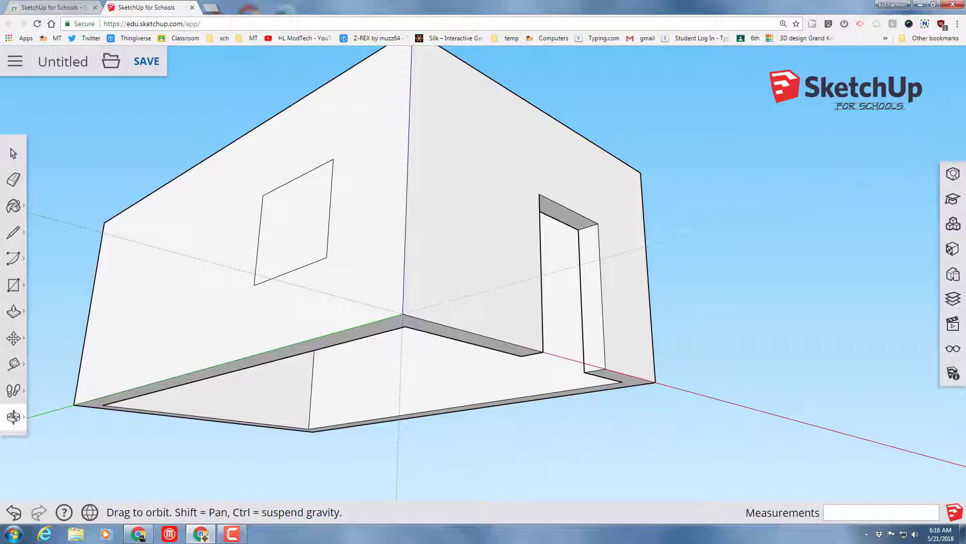
click(14, 315)
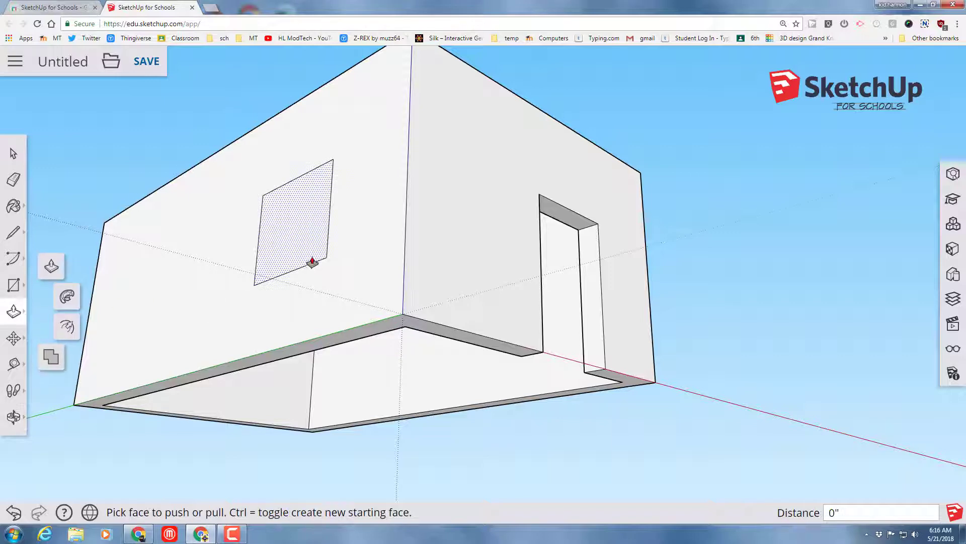
click(301, 255)
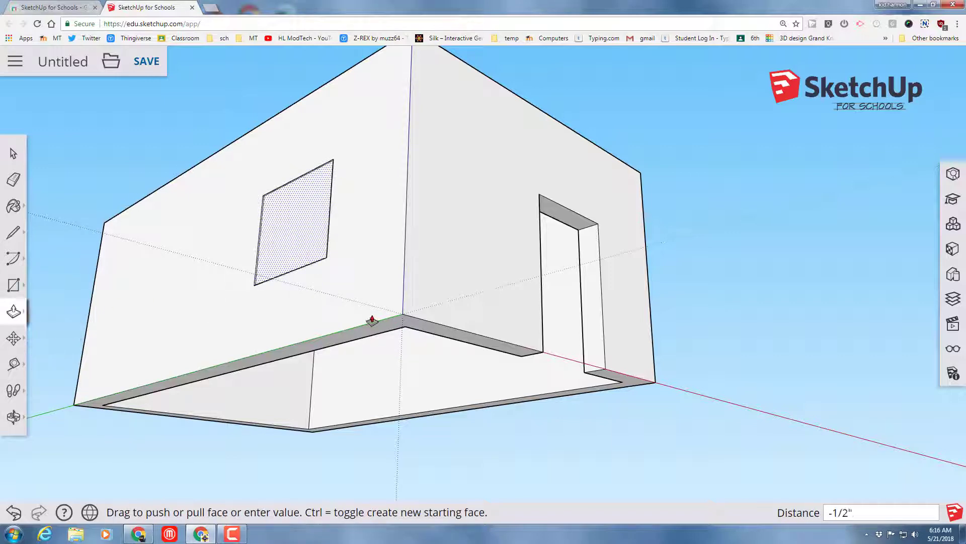
click(404, 330)
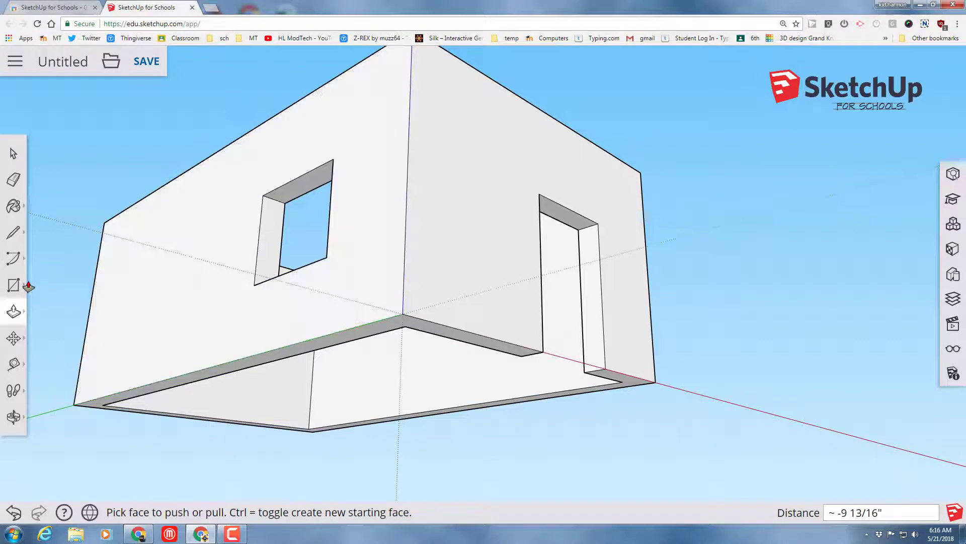
Draw a small flat rectangle on the ground beside the house
middle_drag(260, 332, 115, 244)
key(o)
drag(132, 279, 138, 319)
middle_drag(138, 319, 63, 323)
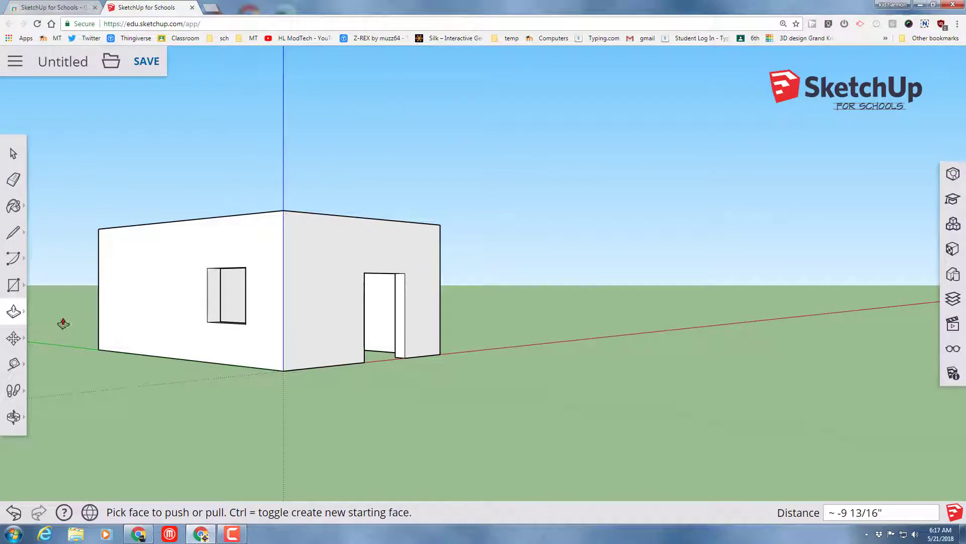
click(14, 284)
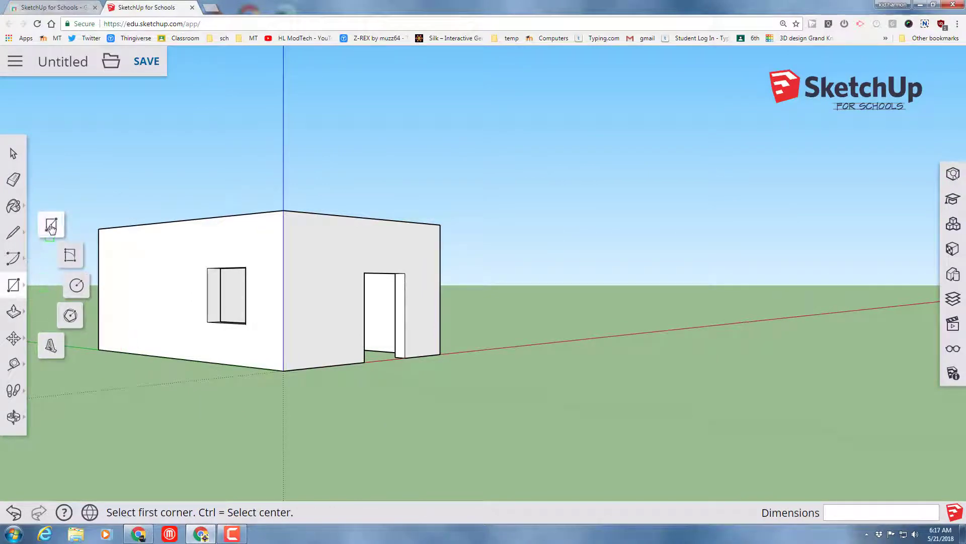
click(120, 382)
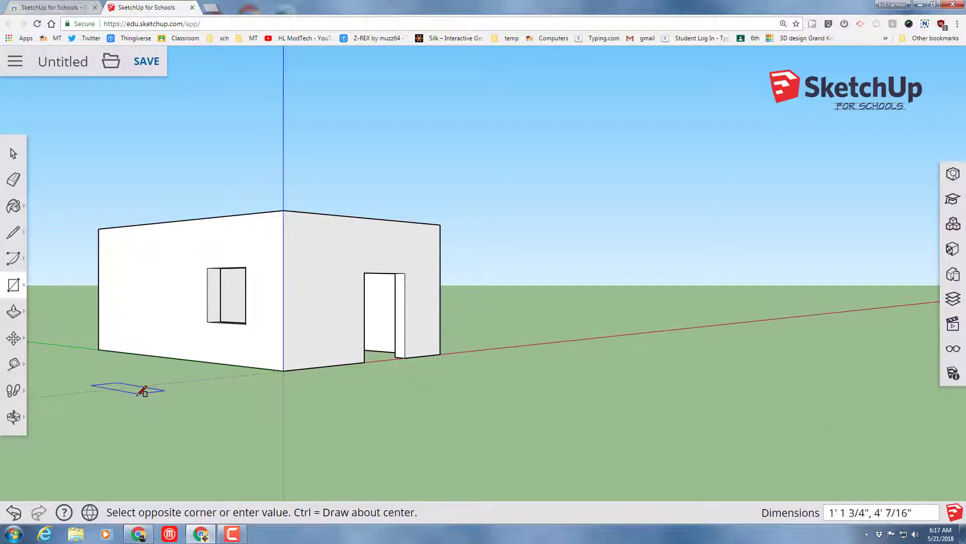
click(145, 391)
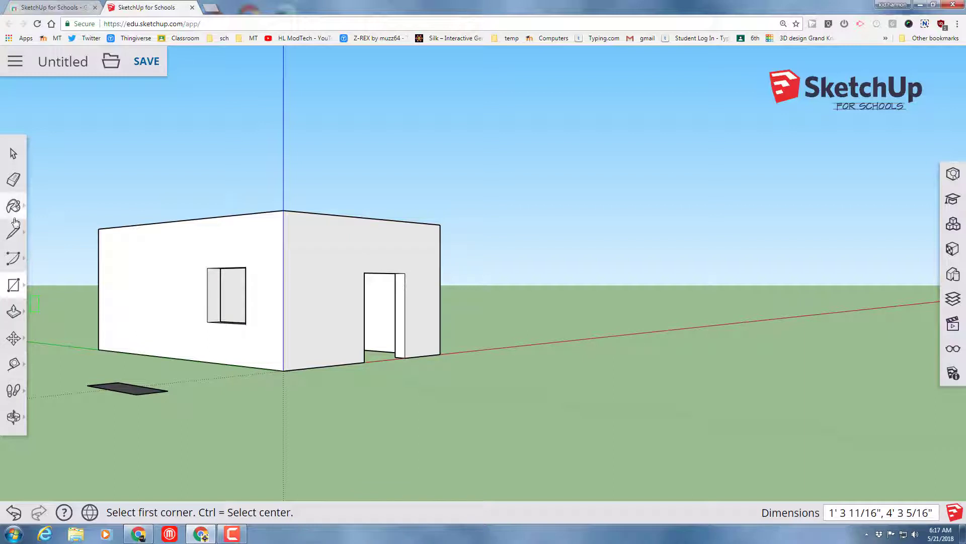
Pull the ground rectangle up 2' 4 3/4" into a box and select it
click(14, 312)
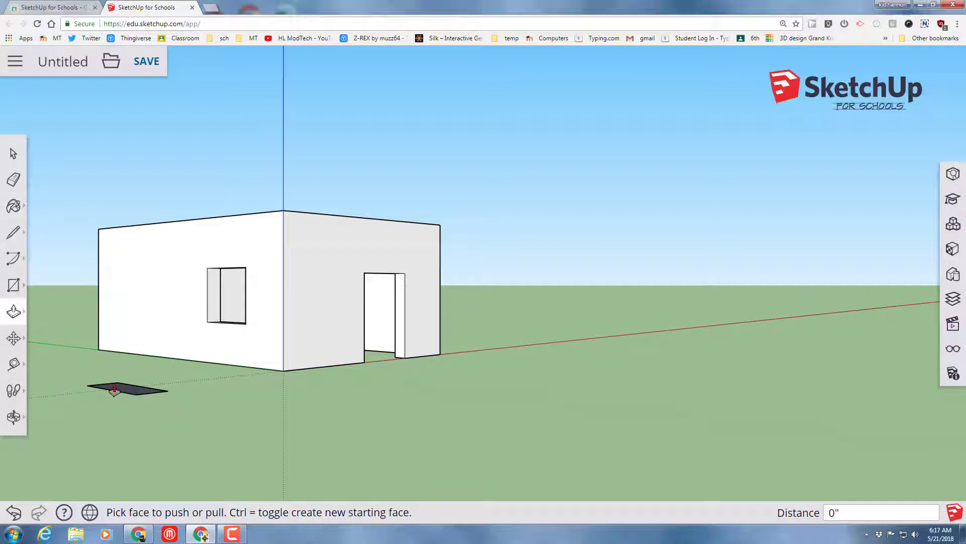
drag(115, 389, 113, 342)
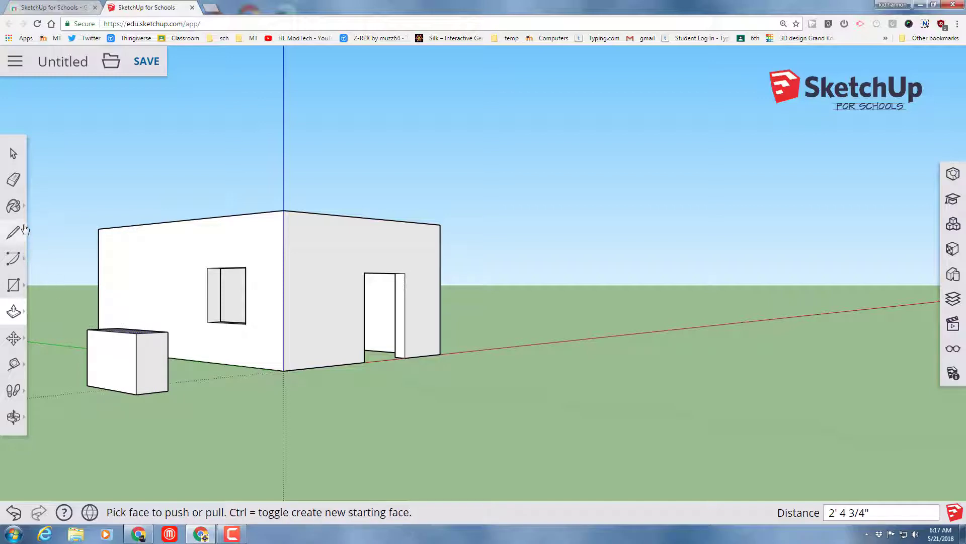
click(13, 416)
click(54, 358)
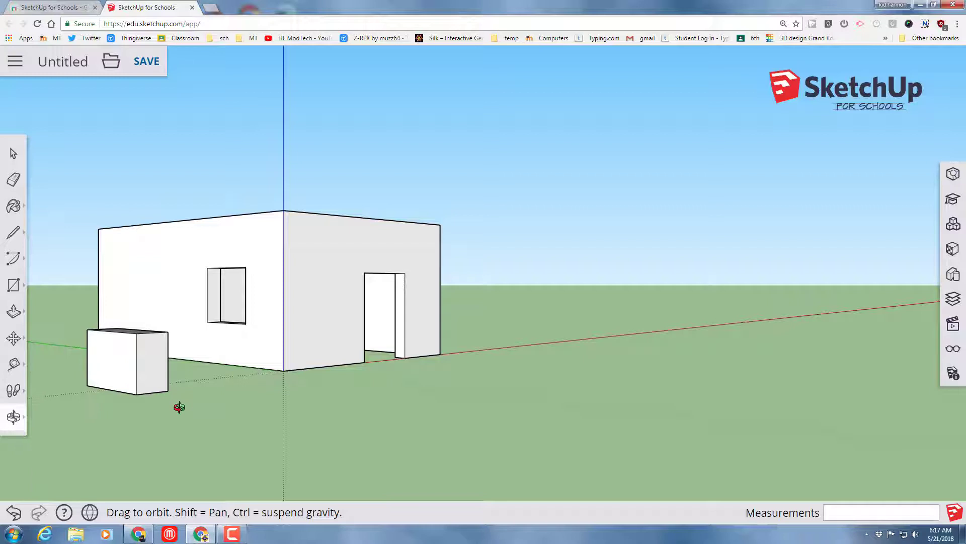
drag(181, 405, 60, 360)
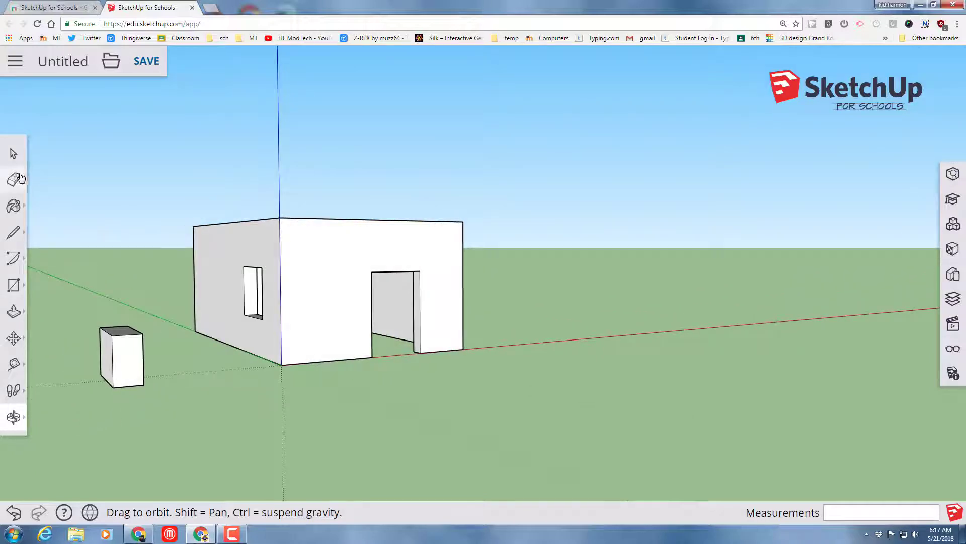
click(14, 153)
drag(144, 408, 172, 412)
Make the selected small box a component with the definition name 'win'
right_click(120, 373)
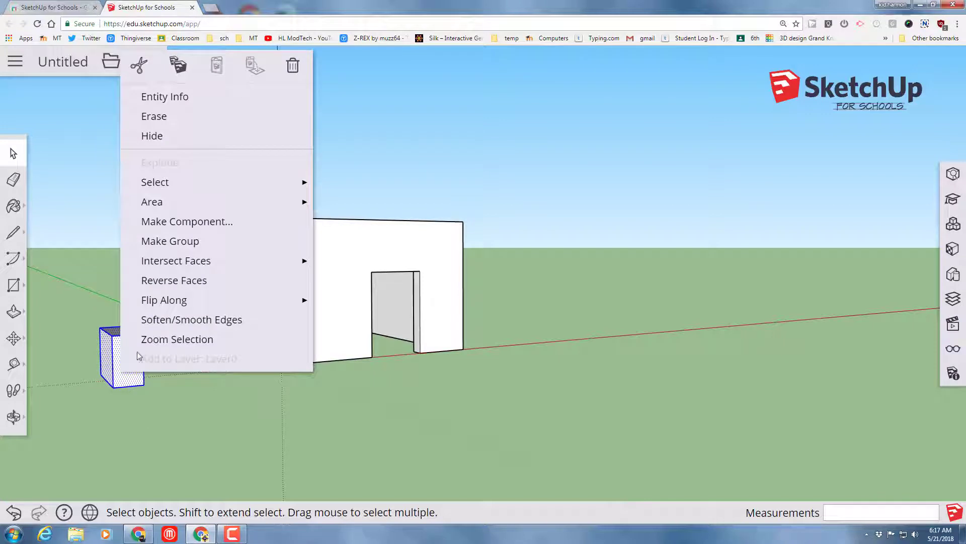
click(170, 226)
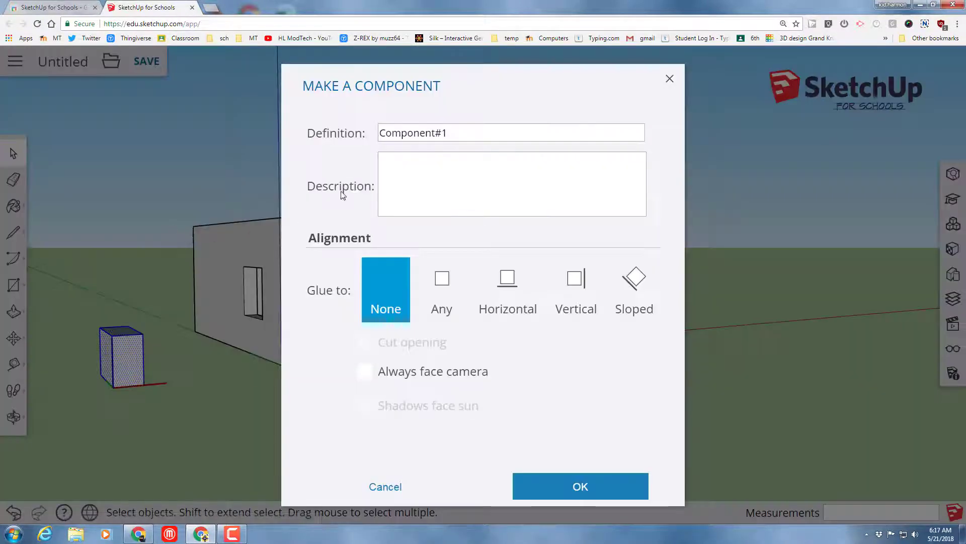
triple_click(479, 134)
text(win)
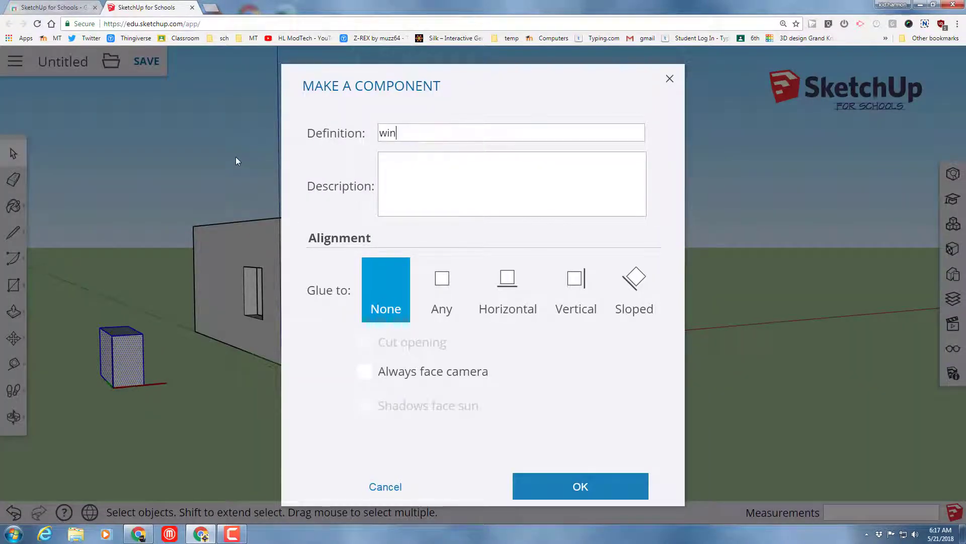
click(581, 485)
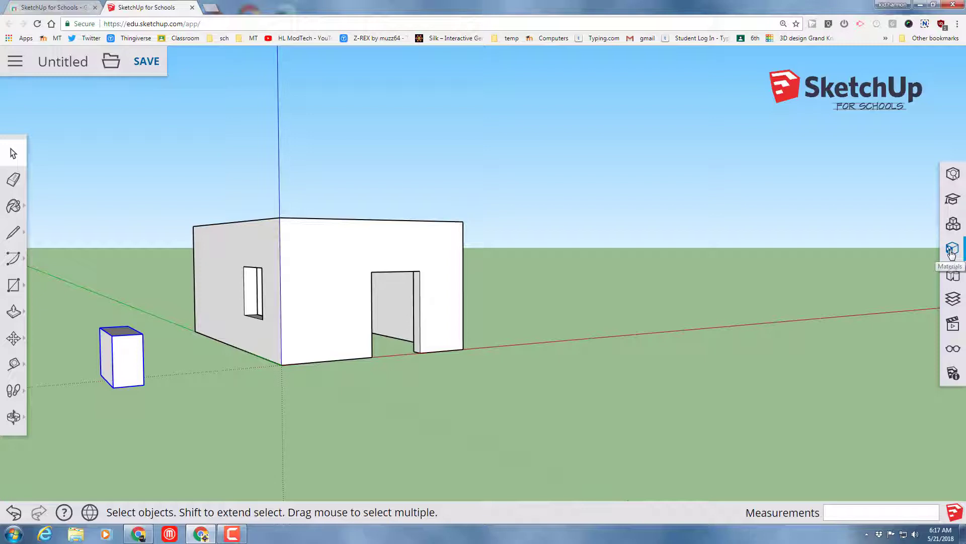
Paint the 'win' box with the translucent blue glass from Glass and Mirrors
click(952, 250)
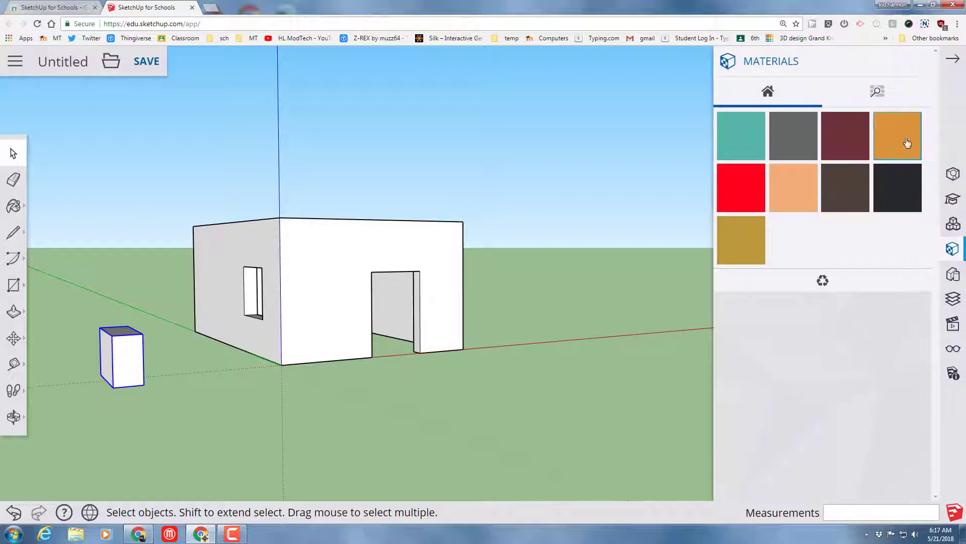
click(878, 91)
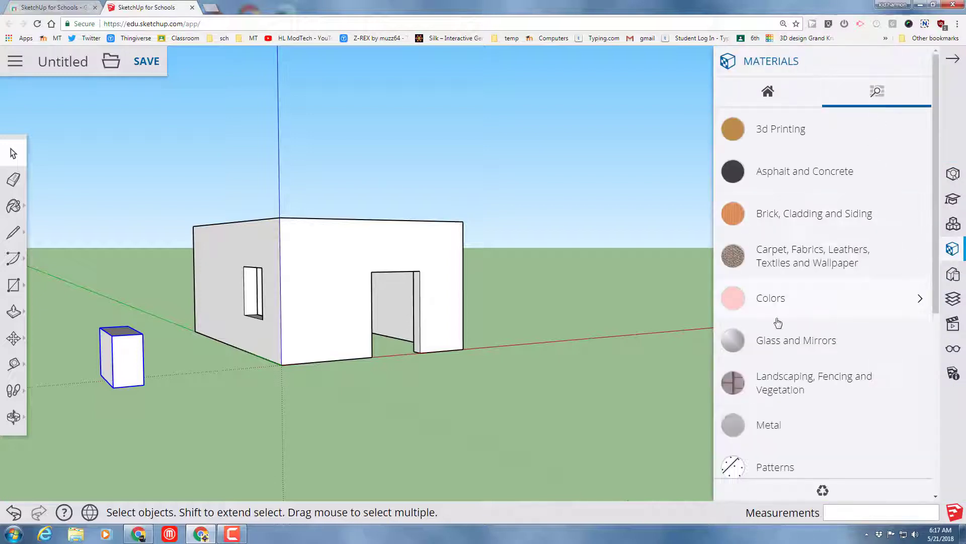
click(739, 343)
scroll(821, 367, down, 1)
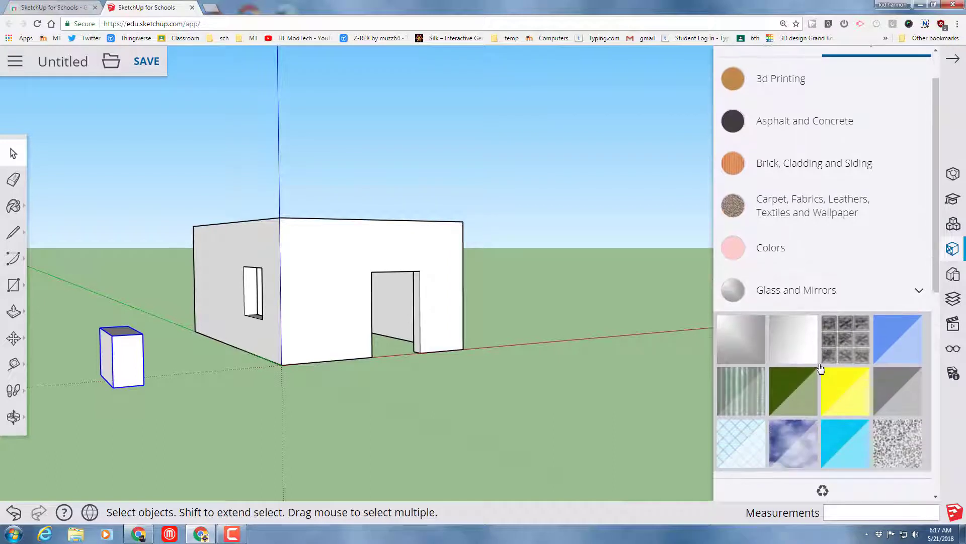
scroll(821, 367, down, 1)
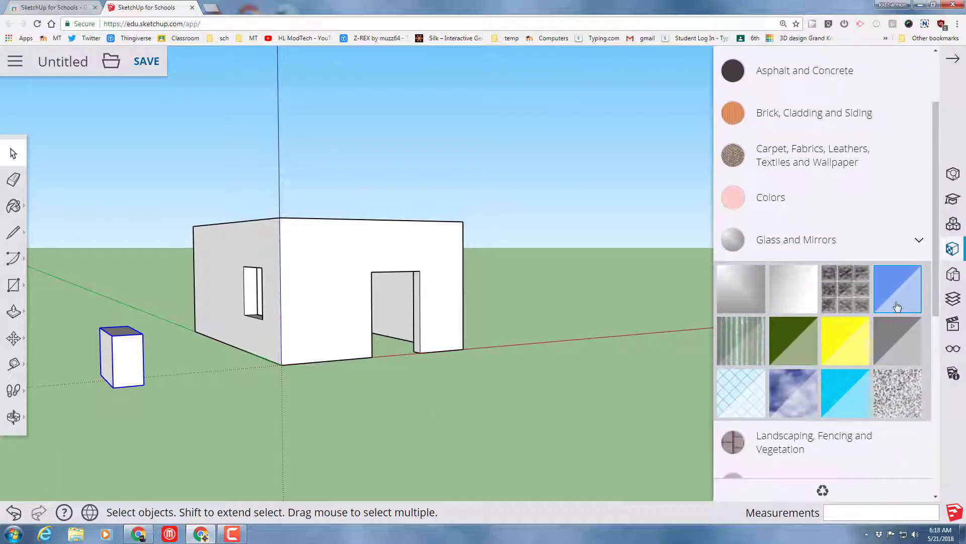
click(898, 304)
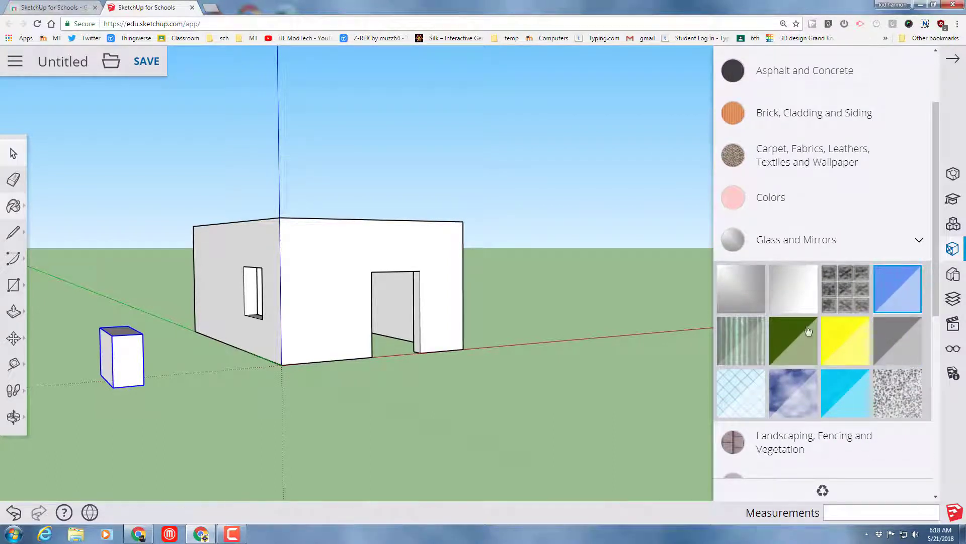
click(127, 355)
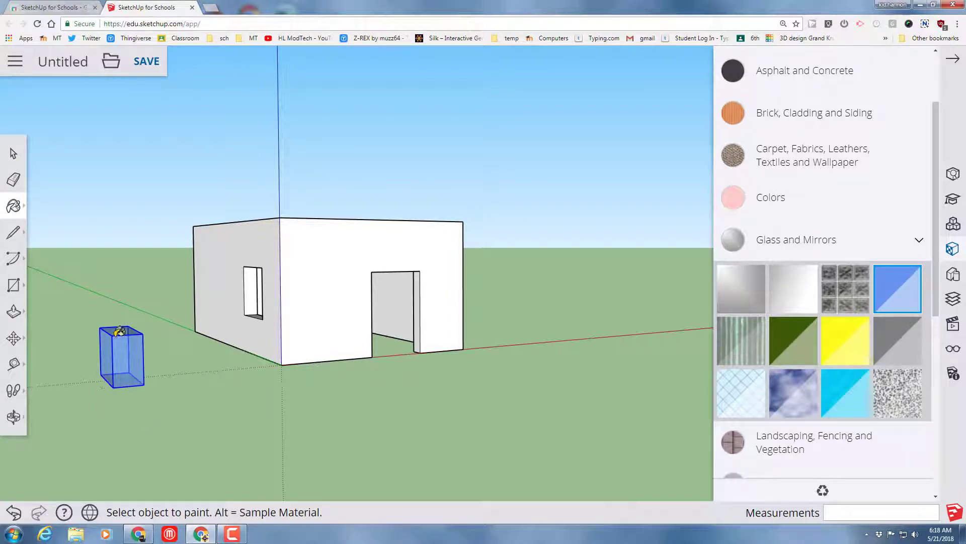
mouse_move(90, 301)
middle_down()
mouse_move(185, 300)
mouse_move(198, 287)
middle_up()
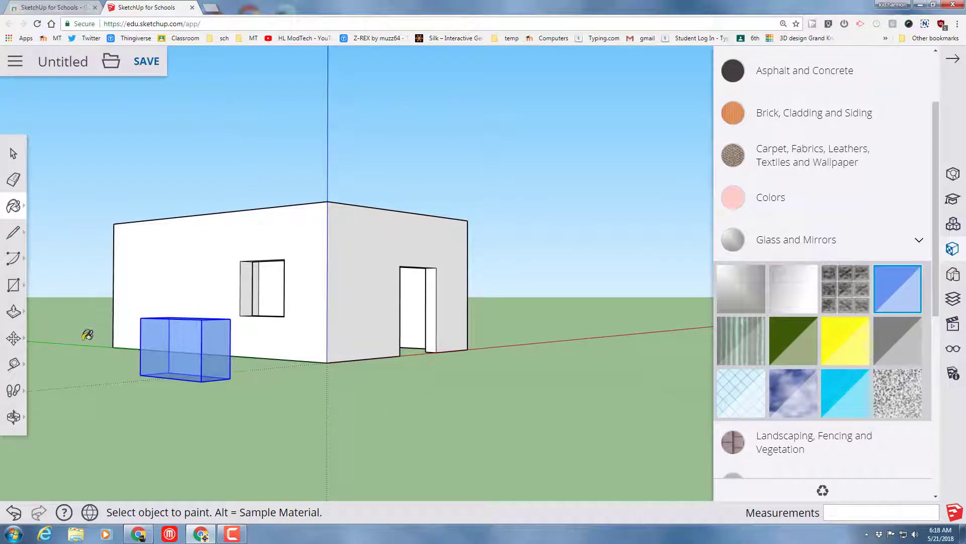
Move the blue glass box by its bottom corner into the side wall's window opening
click(13, 337)
click(50, 308)
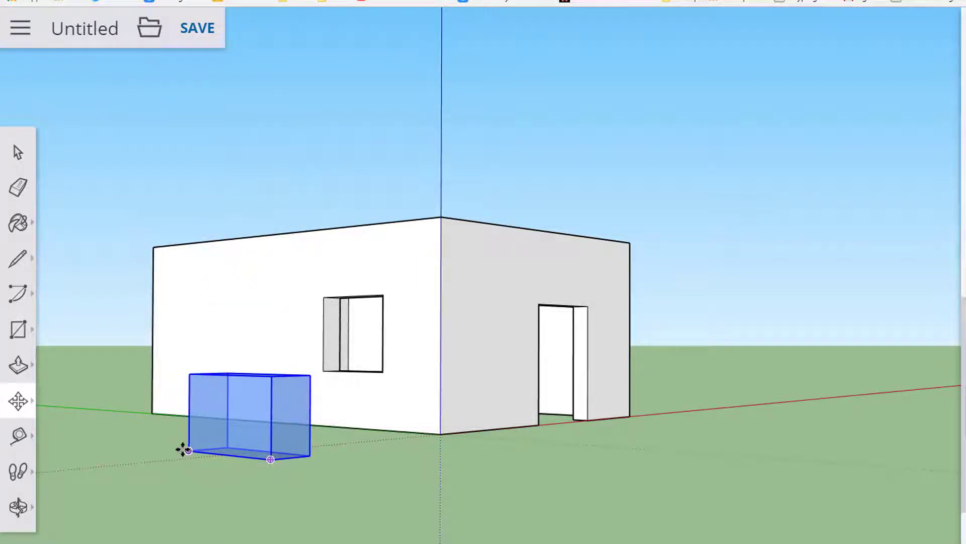
click(187, 448)
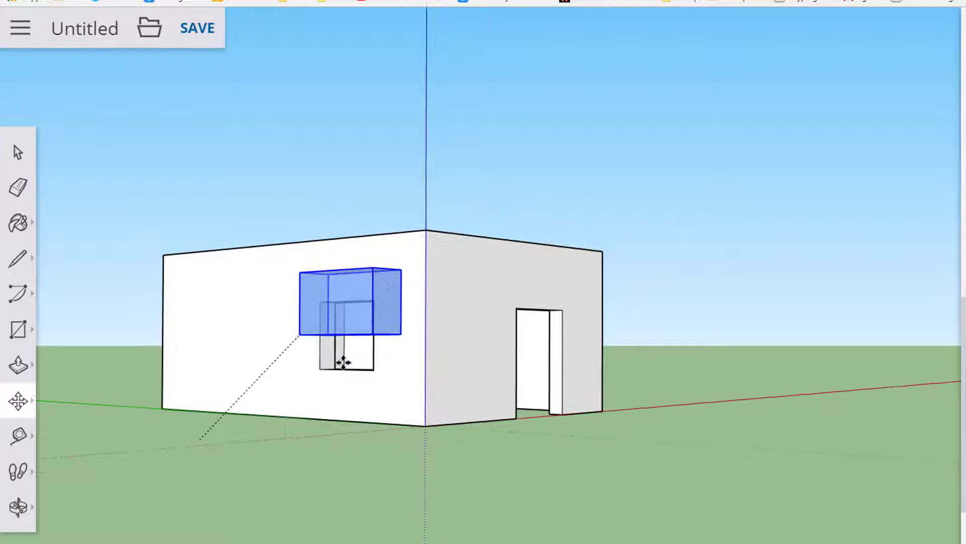
scroll(339, 365, up, 3)
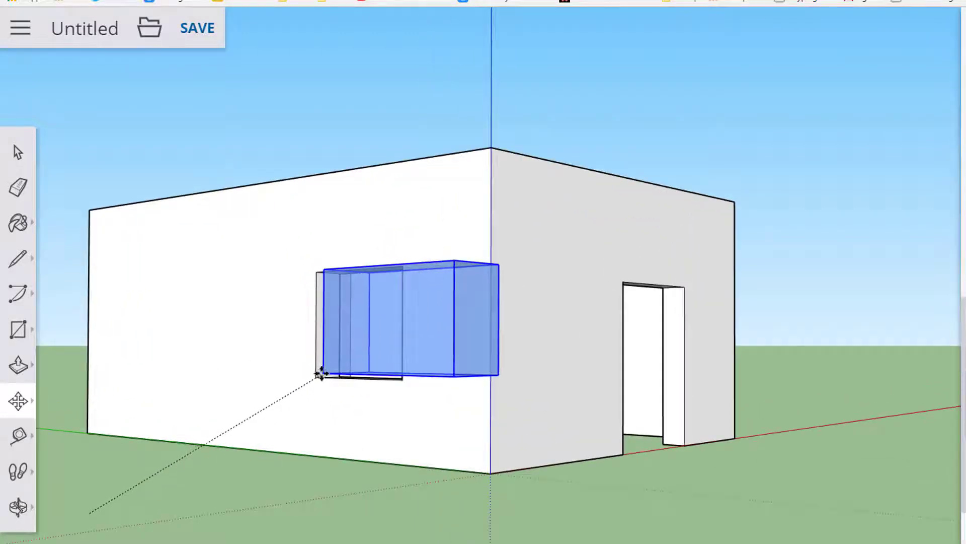
scroll(319, 380, up, 1)
scroll(327, 376, up, 3)
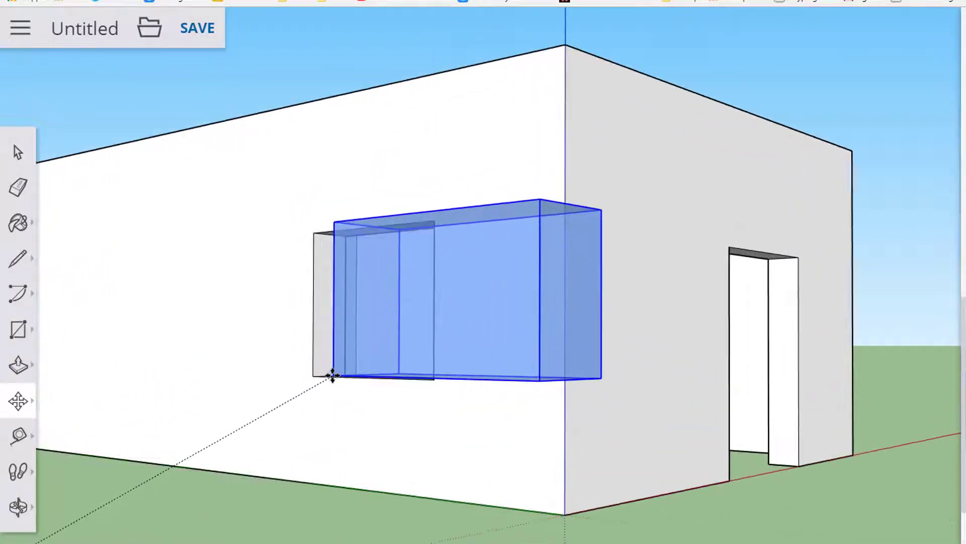
click(309, 376)
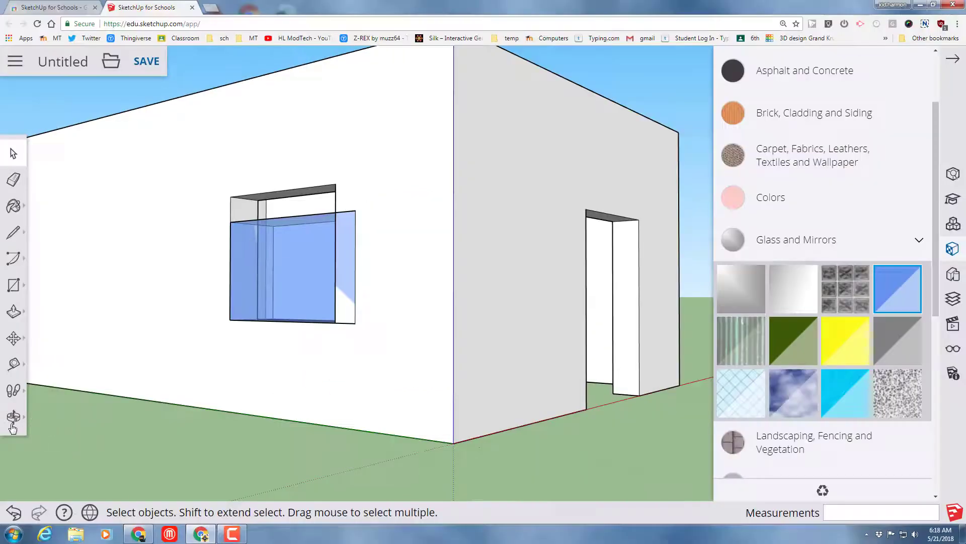
Scale the blue glass window box upward by about 1.26 to fill the opening's height
click(12, 339)
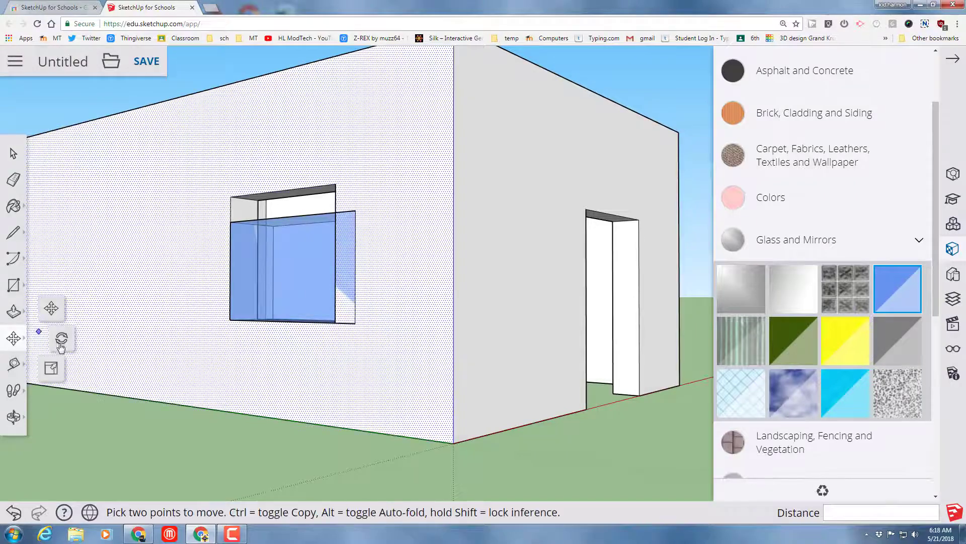
click(51, 371)
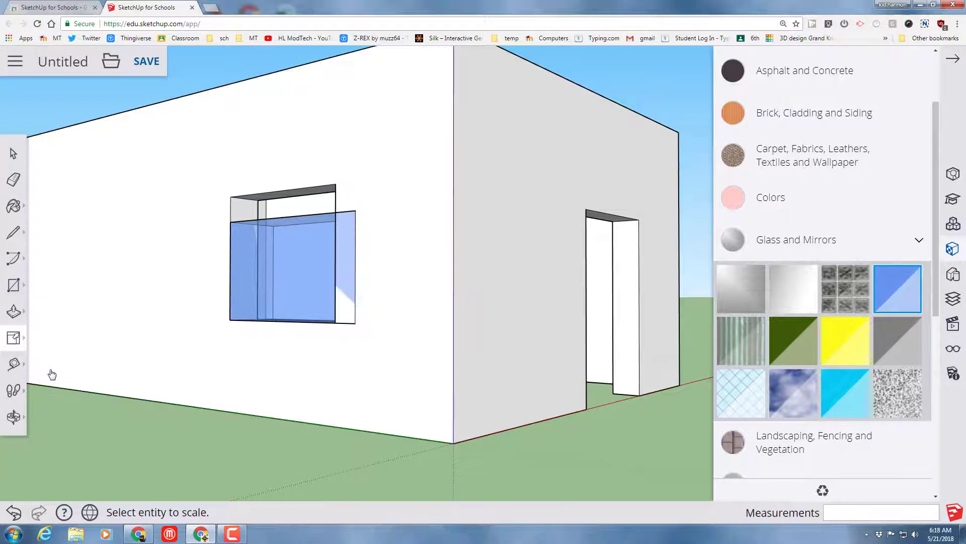
click(271, 272)
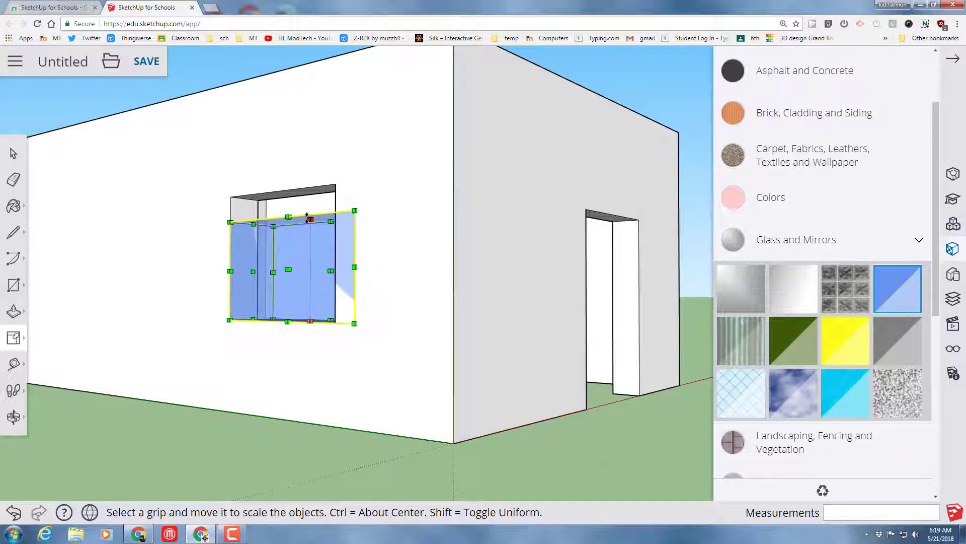
drag(308, 211, 307, 187)
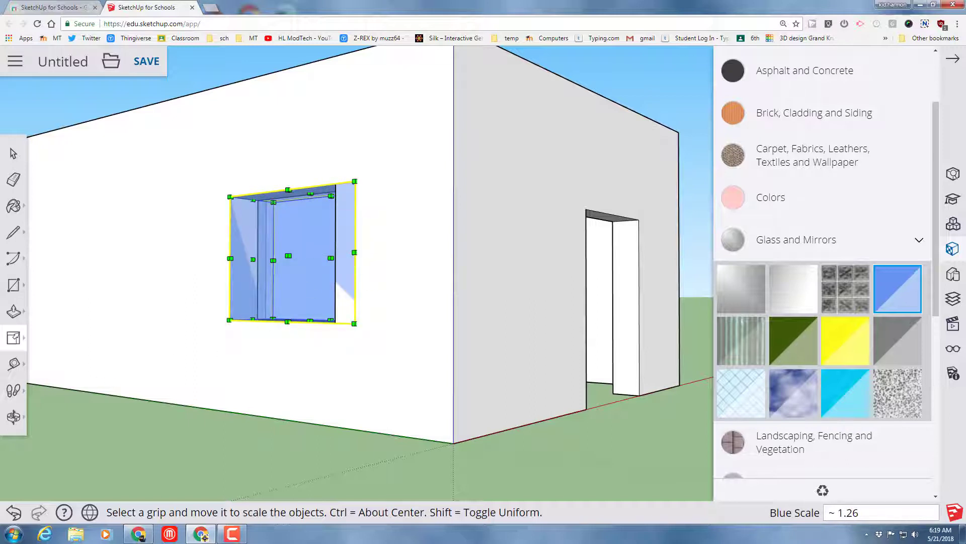
click(14, 416)
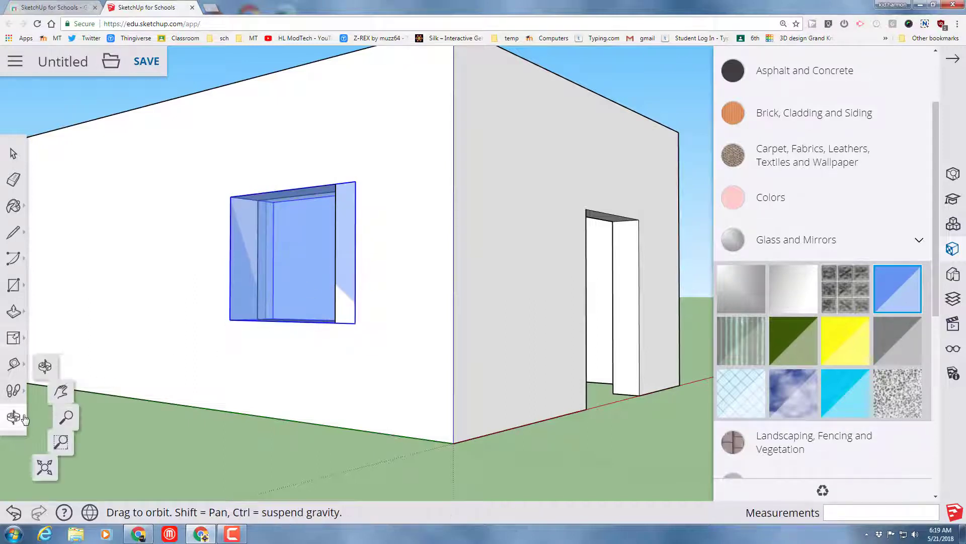
Viewed face-on, scale the glass window box to about 0.86 along green to fit the opening
click(48, 359)
drag(113, 425, 410, 455)
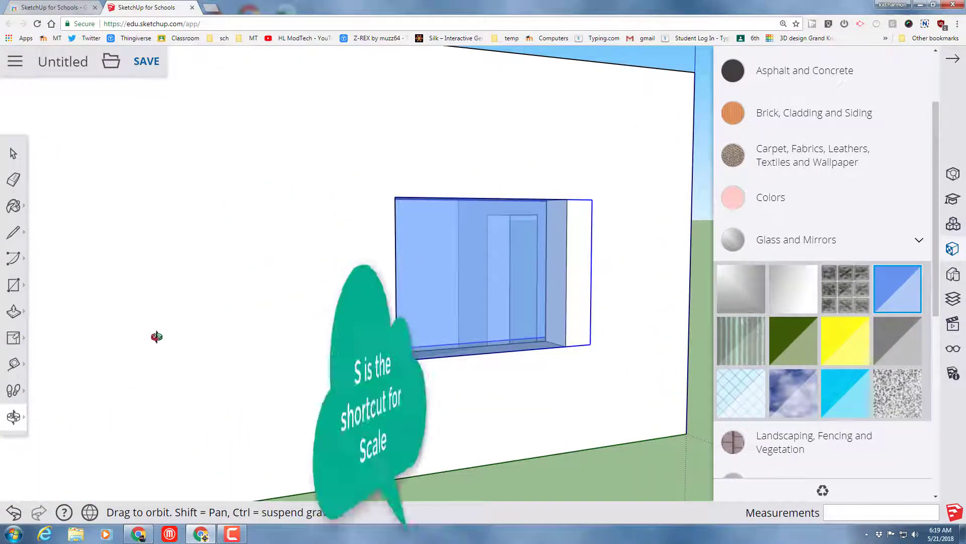
key(s)
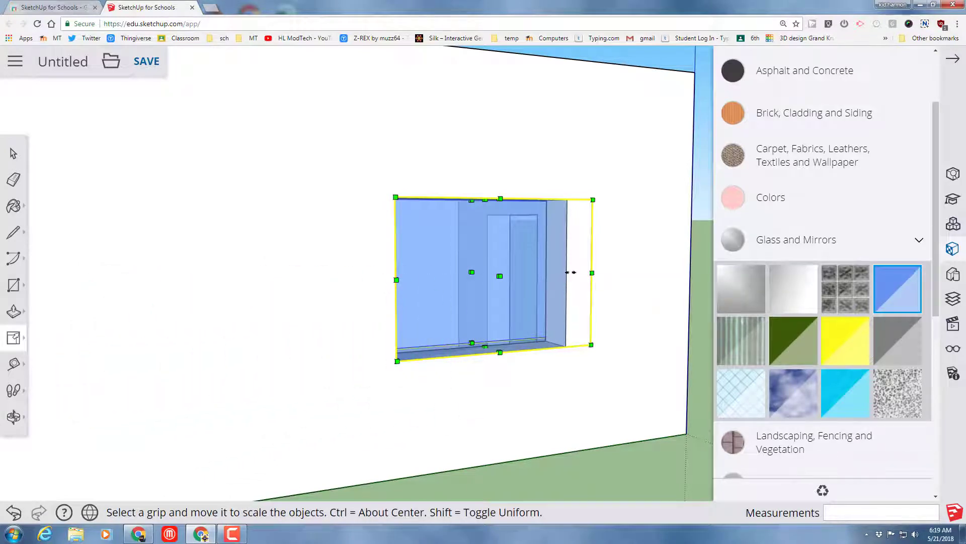
drag(573, 271, 558, 347)
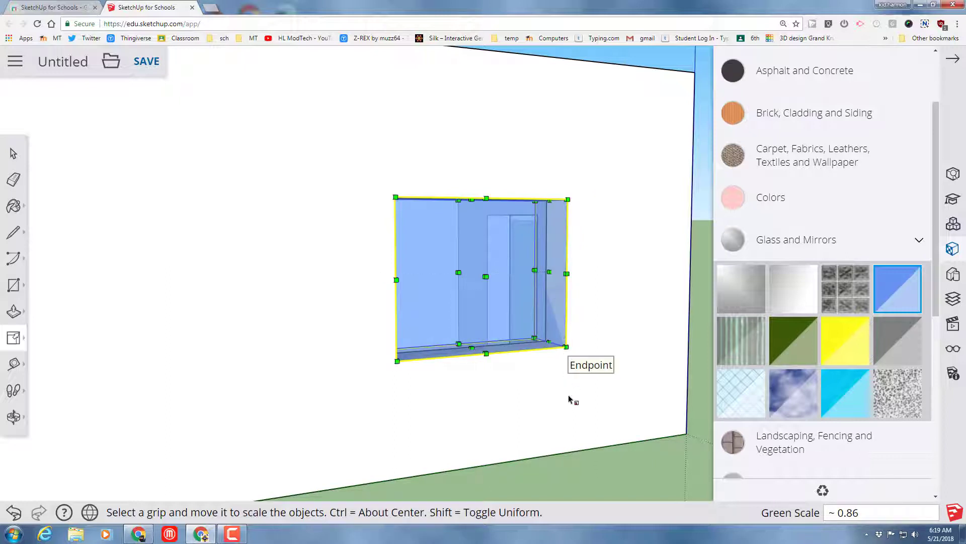
scroll(523, 400, down, 1)
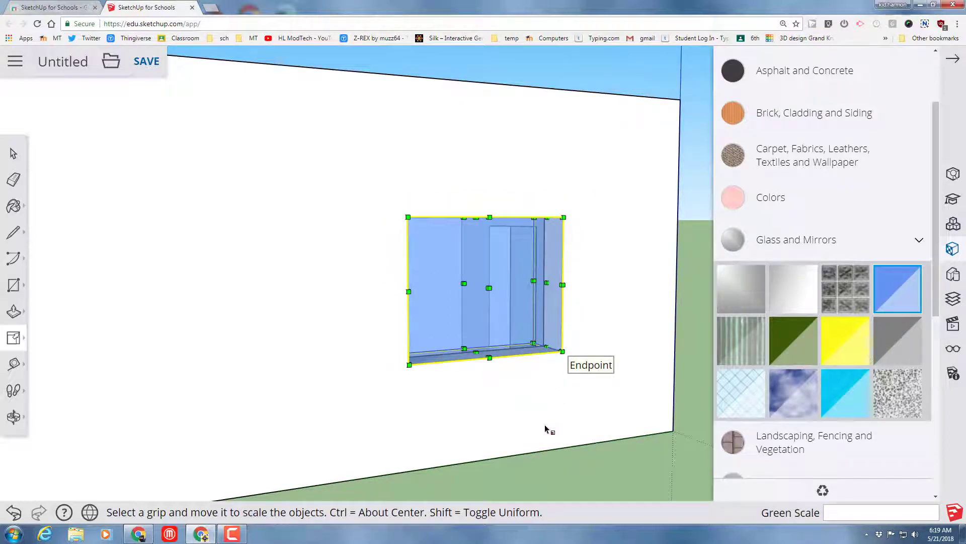
middle_drag(480, 406, 472, 461)
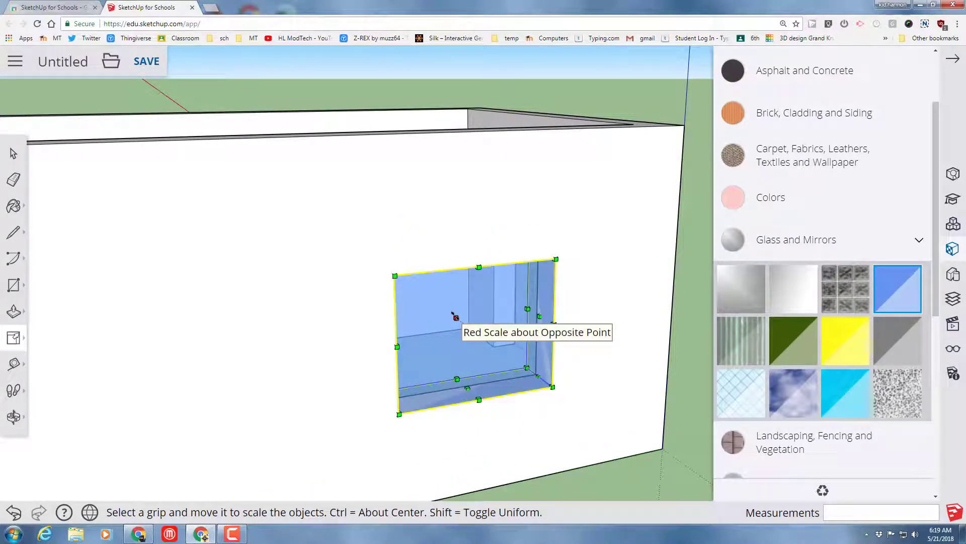
Scale the glass window box to 0.50 along red so it sits inside the wall thickness
drag(456, 318, 472, 333)
scroll(496, 405, down, 2)
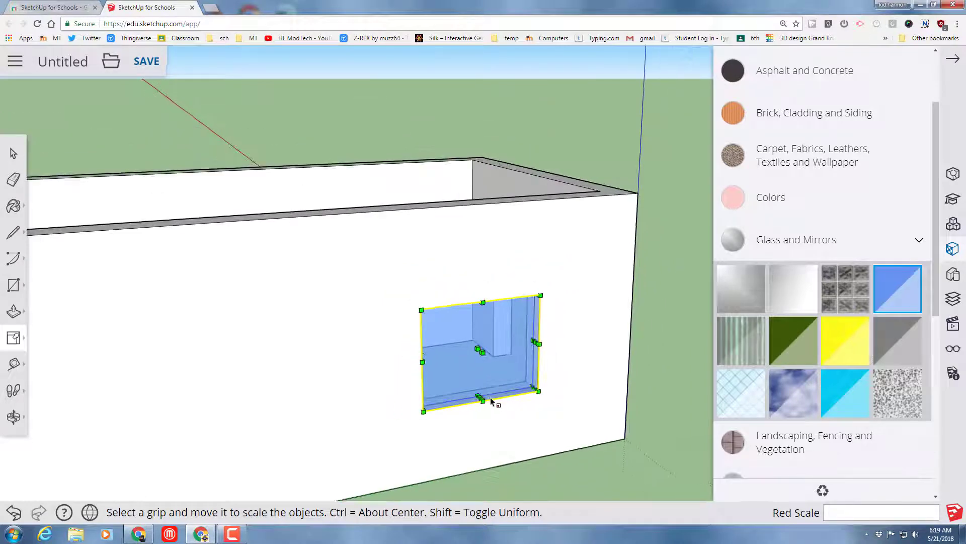
mouse_move(614, 443)
middle_down()
mouse_move(425, 460)
mouse_move(298, 449)
mouse_move(488, 422)
mouse_move(406, 439)
mouse_move(248, 425)
mouse_move(117, 358)
mouse_move(129, 409)
mouse_move(358, 335)
mouse_move(306, 429)
mouse_move(330, 430)
middle_up()
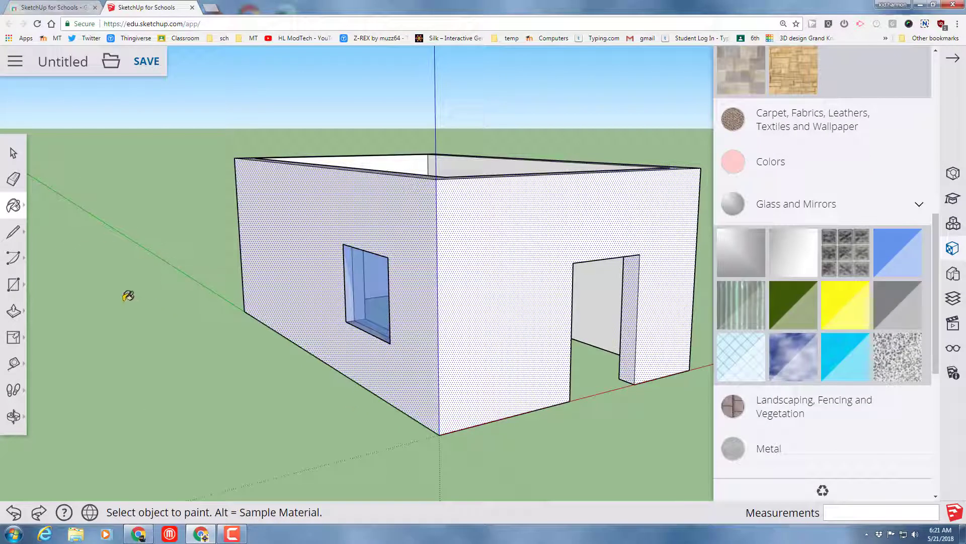
Select all connected walls and paint them with the golden brick from Brick, Cladding and Siding
click(14, 153)
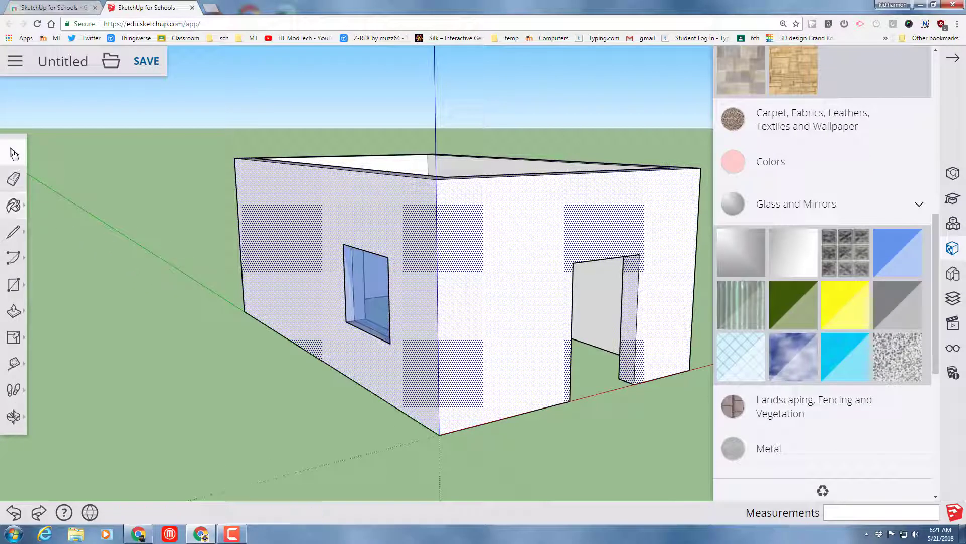
click(482, 267)
right_click(483, 267)
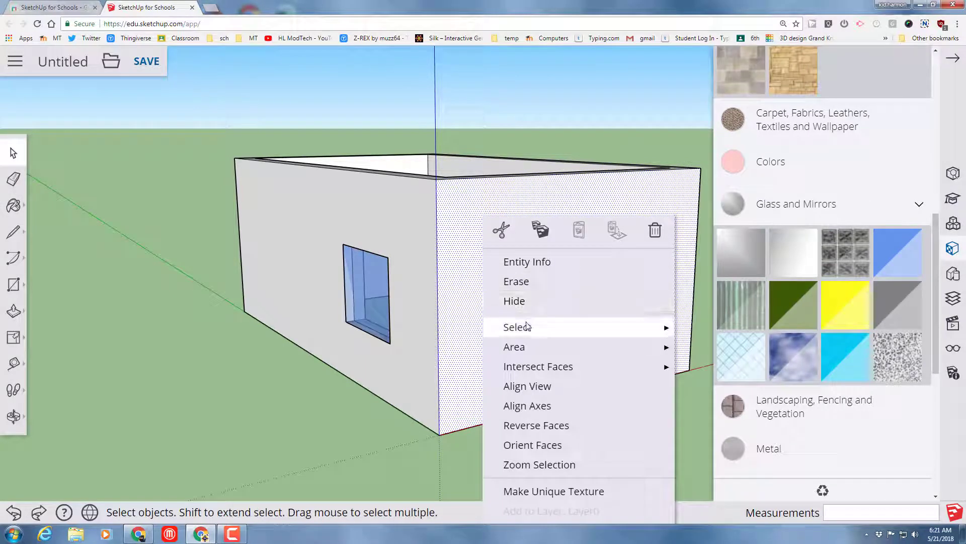
mouse_move(551, 327)
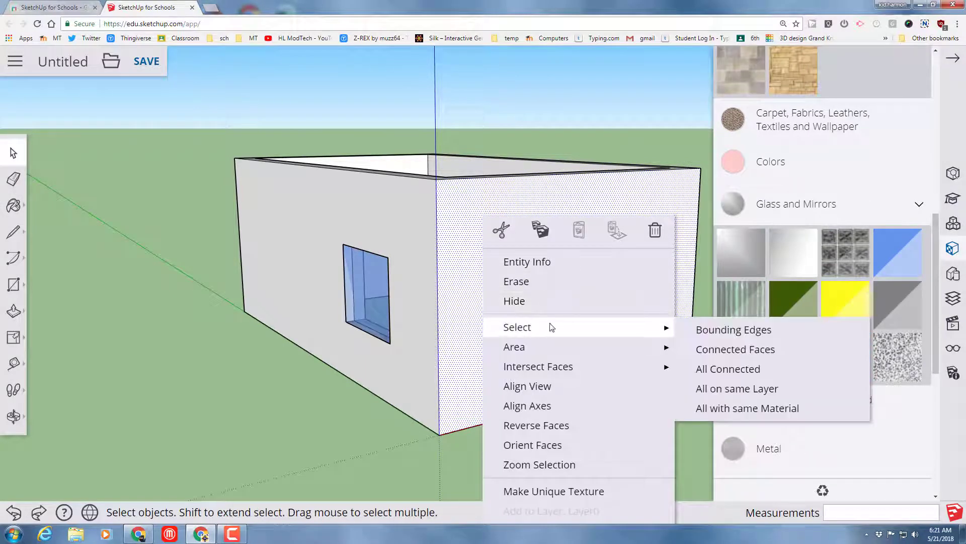
click(709, 370)
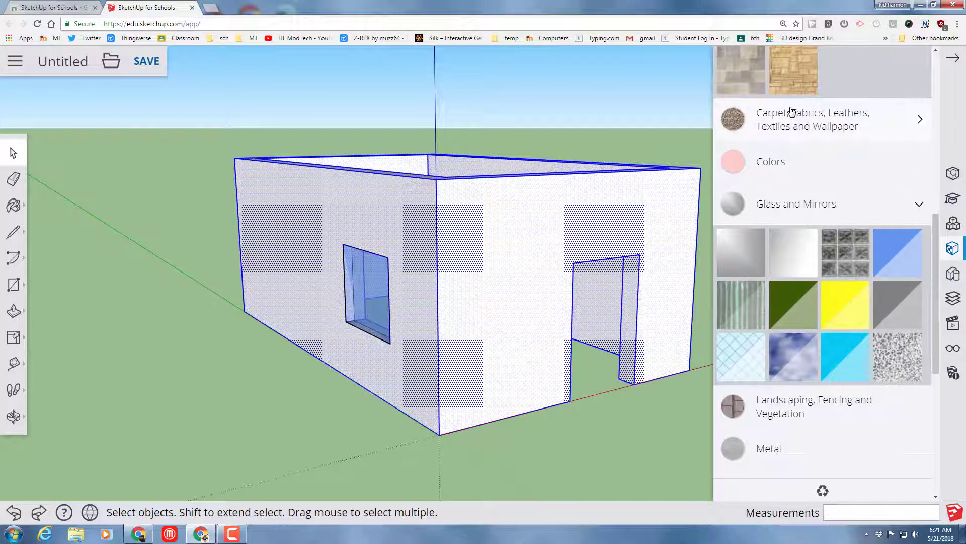
scroll(915, 212, up, 10)
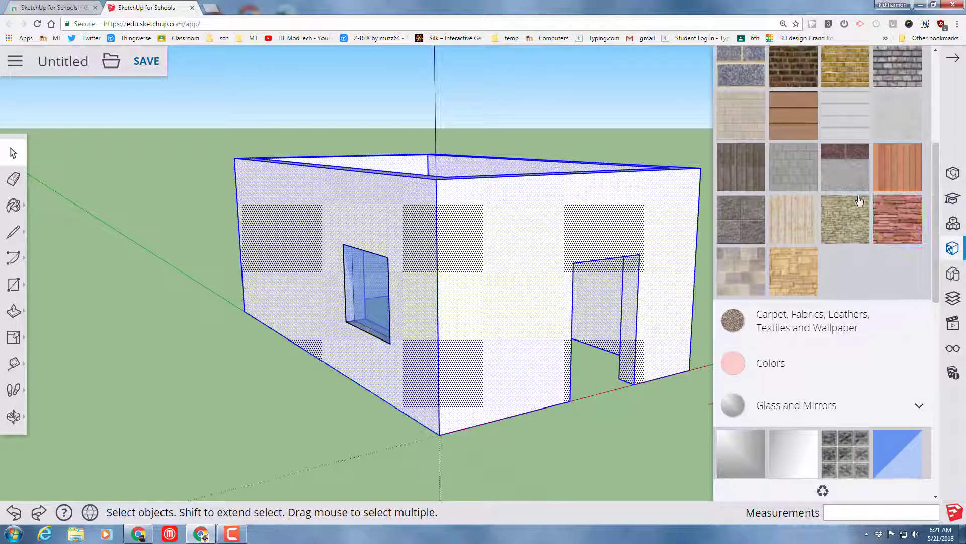
scroll(815, 199, down, 1)
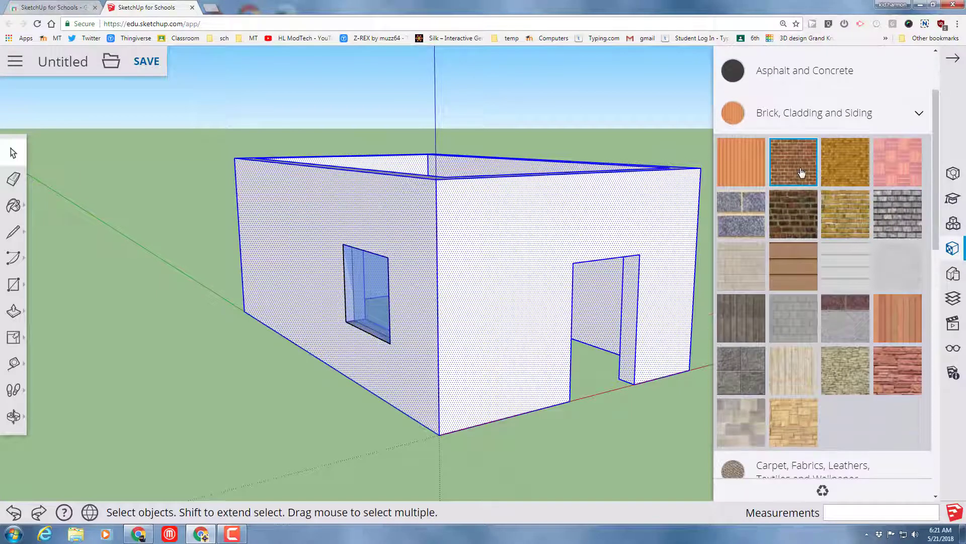
click(845, 168)
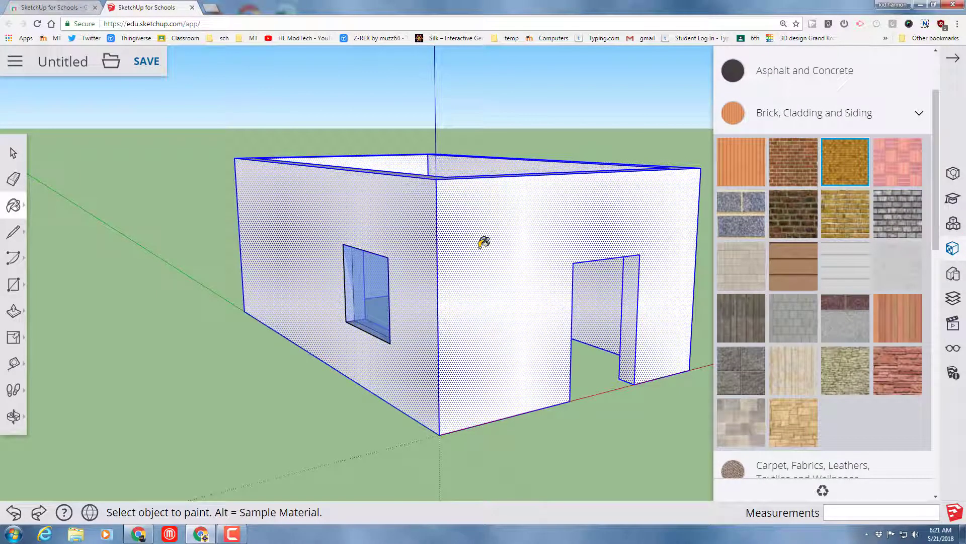
click(483, 242)
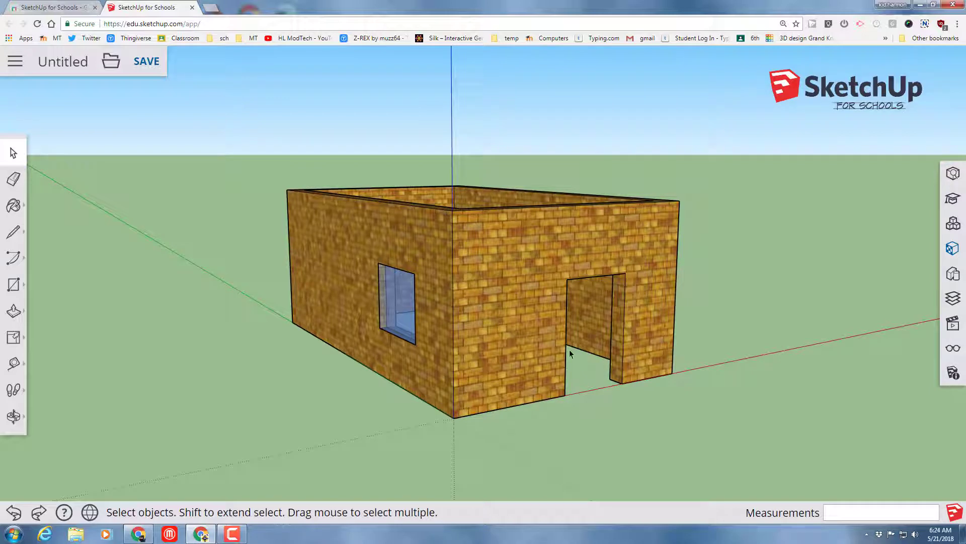
key(o)
drag(587, 395, 598, 348)
Select all connected brick walls and make them one group
key(space)
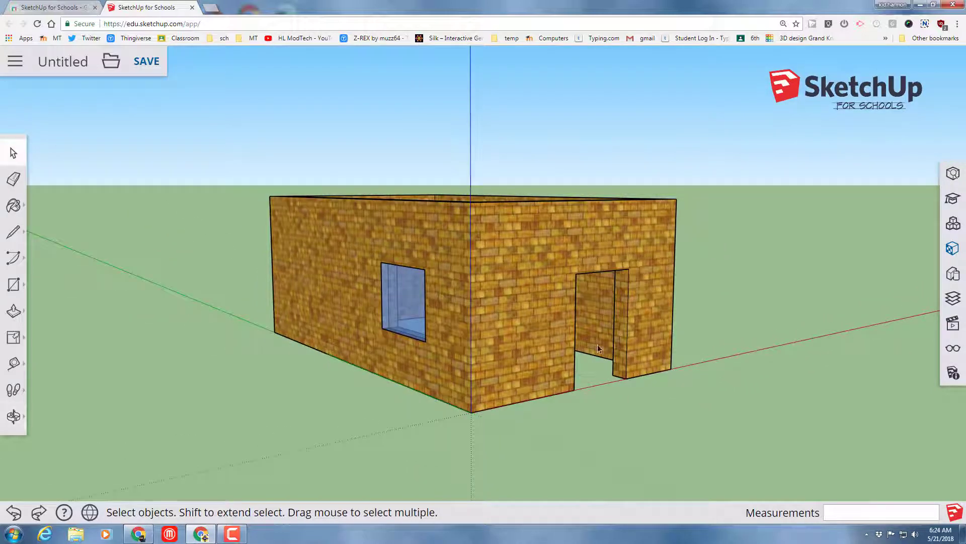
right_click(499, 240)
mouse_move(545, 318)
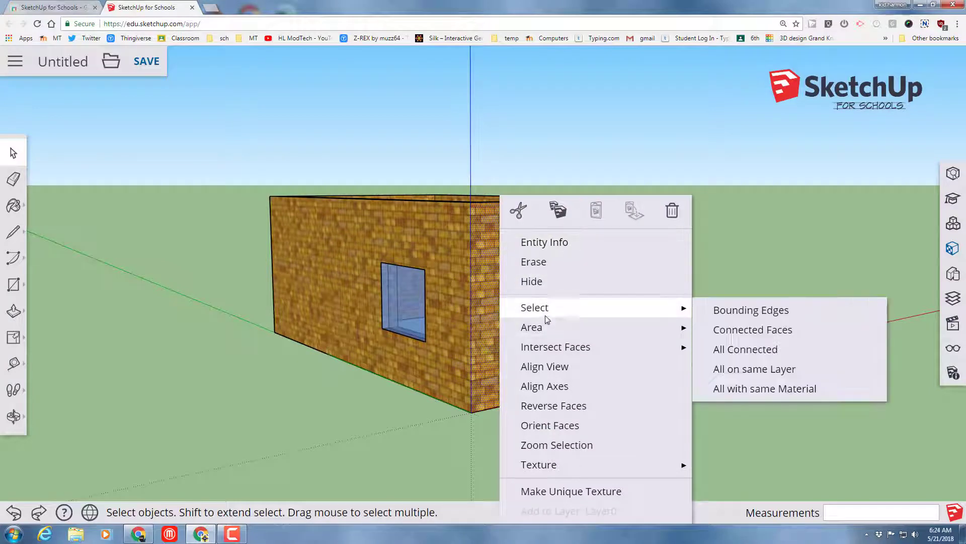
click(725, 347)
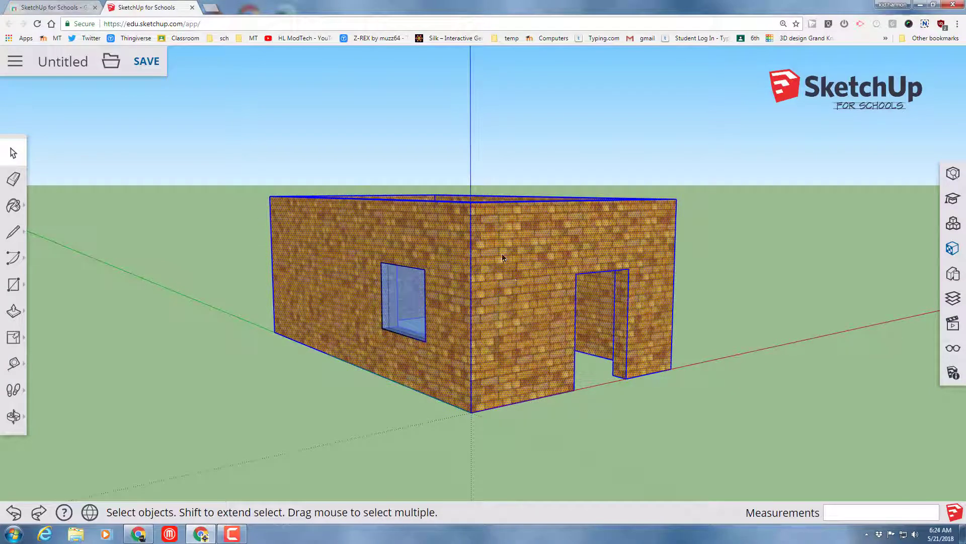
right_click(509, 304)
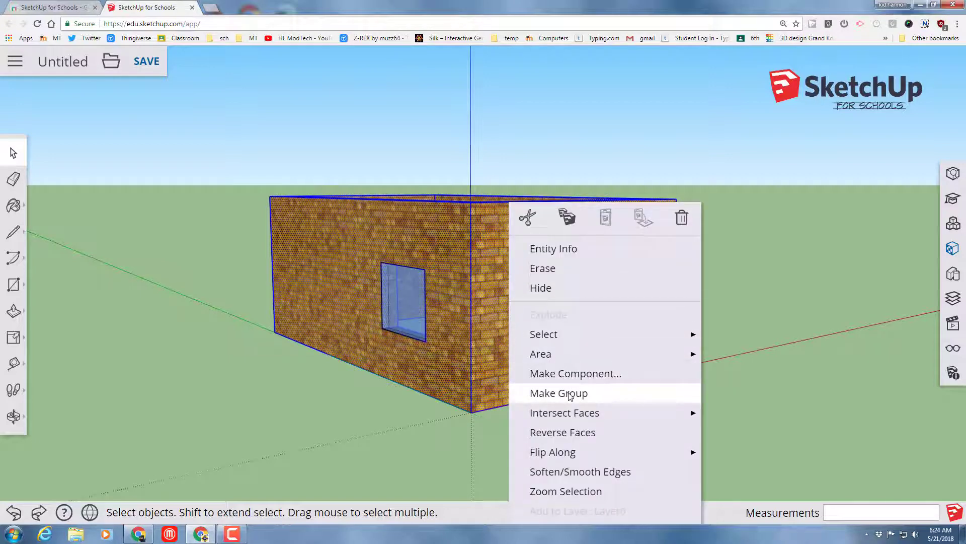
click(571, 395)
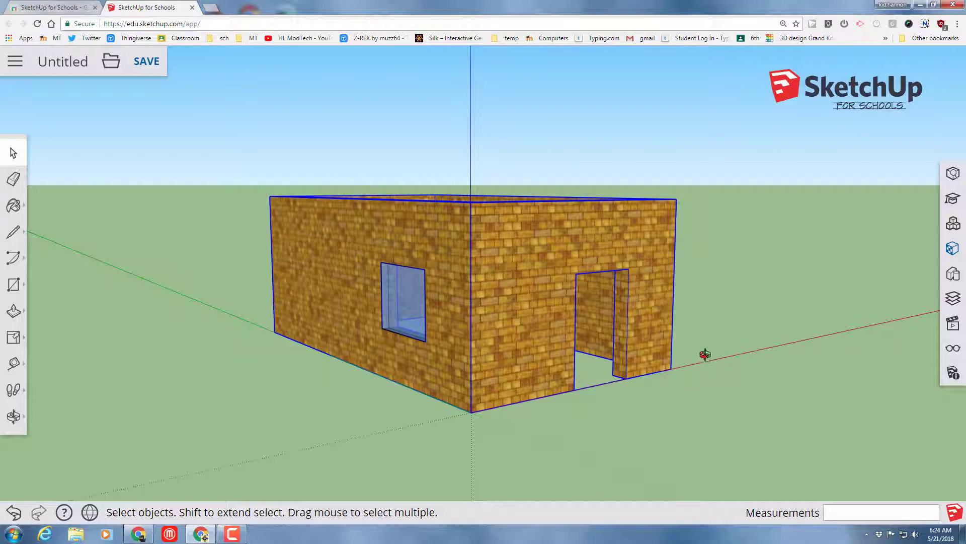
With the Pencil, draw a central peak line and a corner-to-peak-to-corner triangle atop the front wall
middle_drag(705, 354, 92, 218)
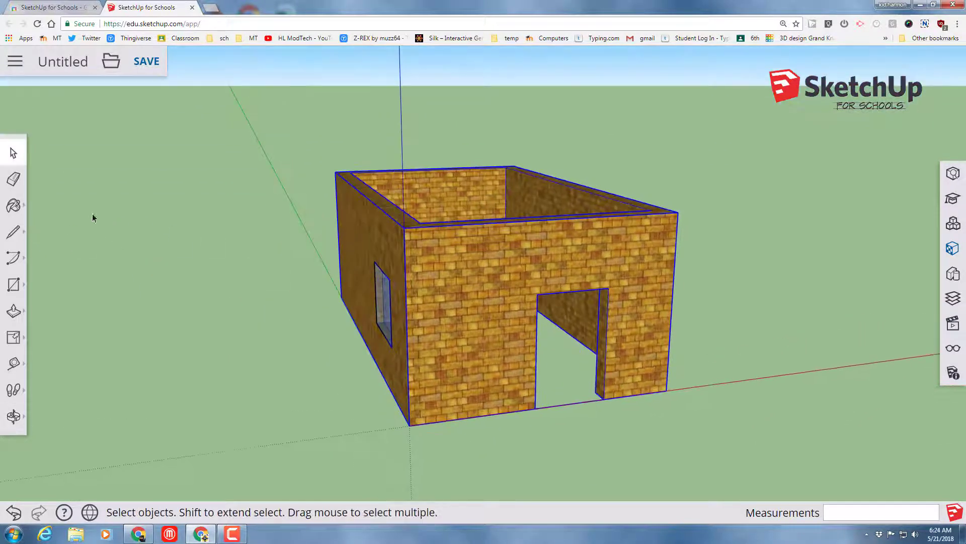
click(23, 232)
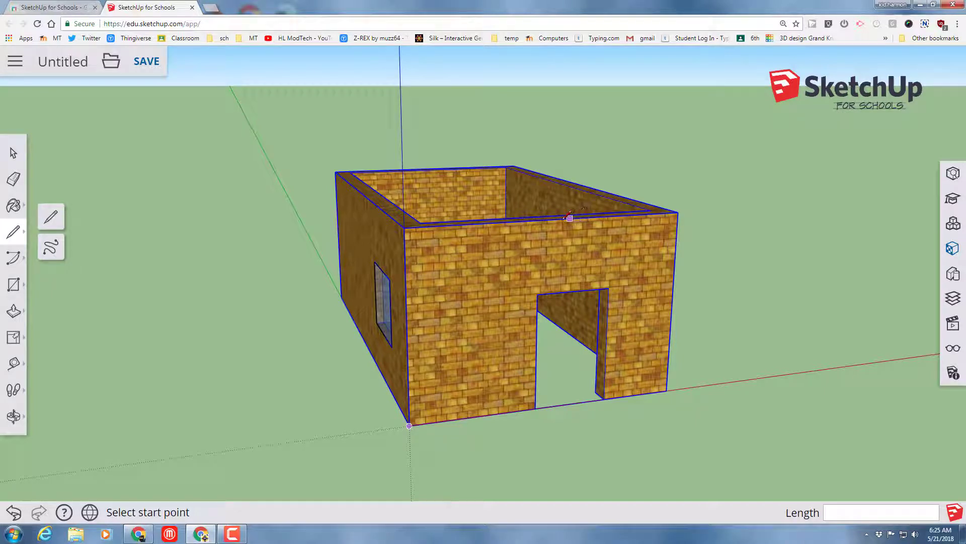
middle_drag(541, 216, 416, 258)
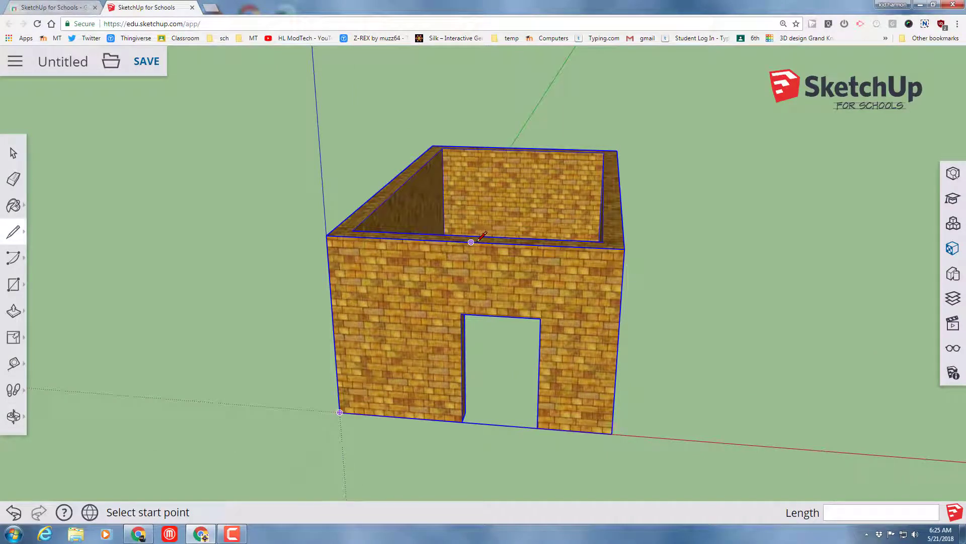
click(471, 241)
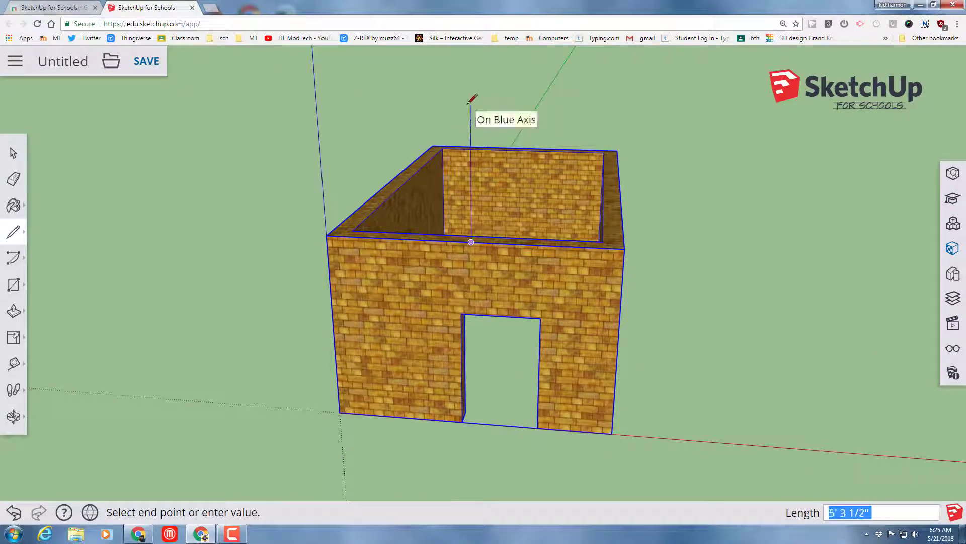
click(470, 104)
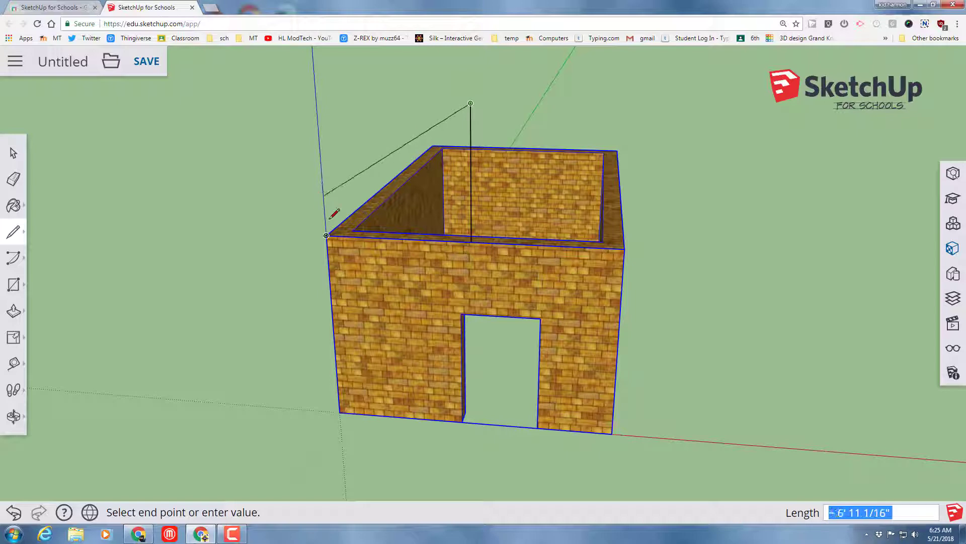
click(326, 235)
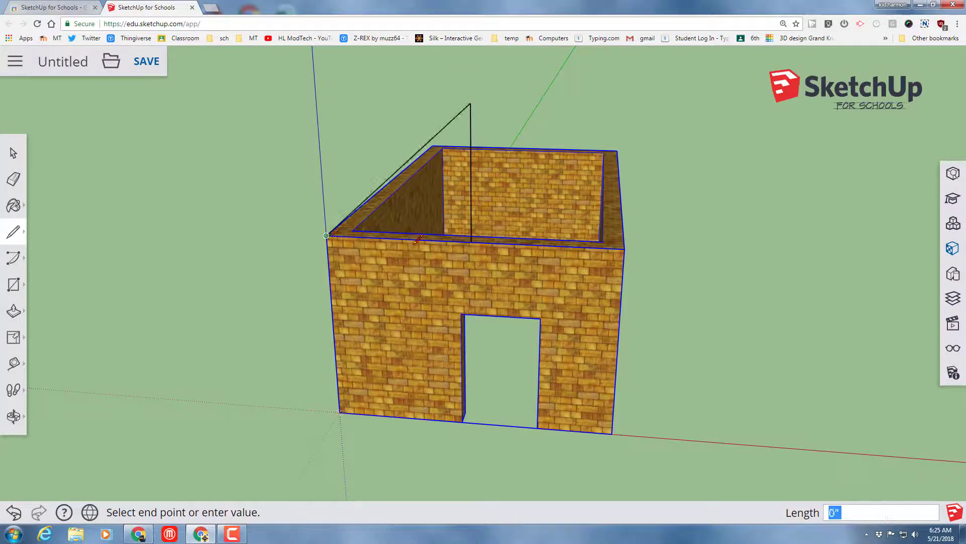
click(471, 103)
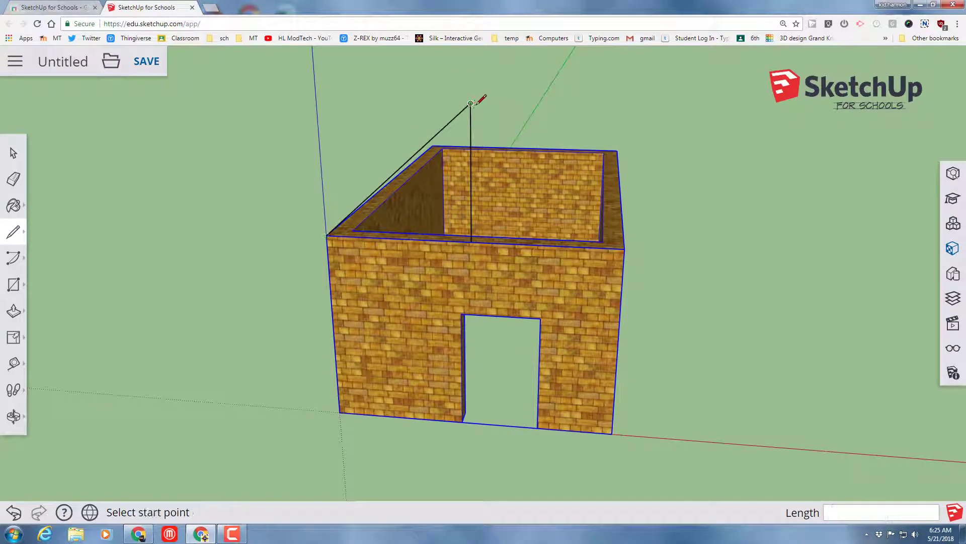
click(470, 103)
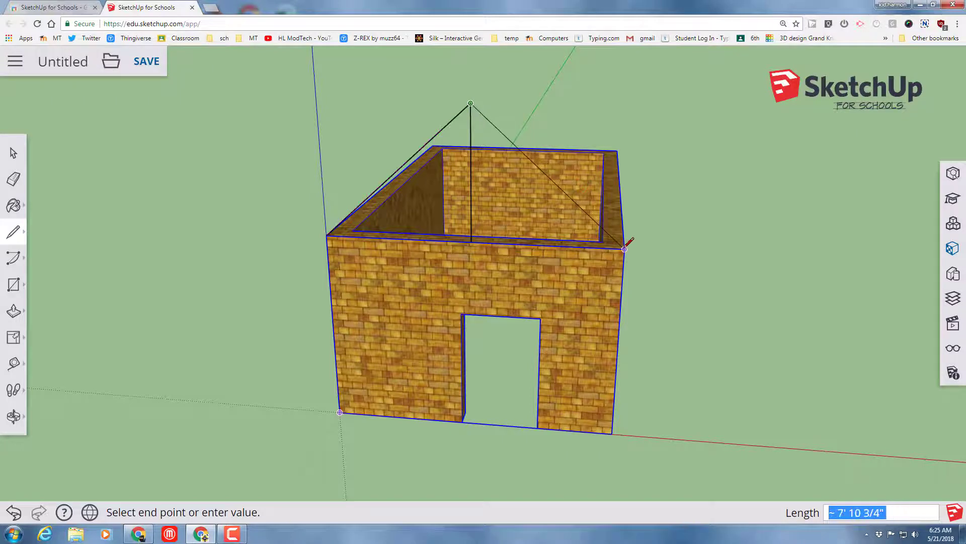
click(624, 248)
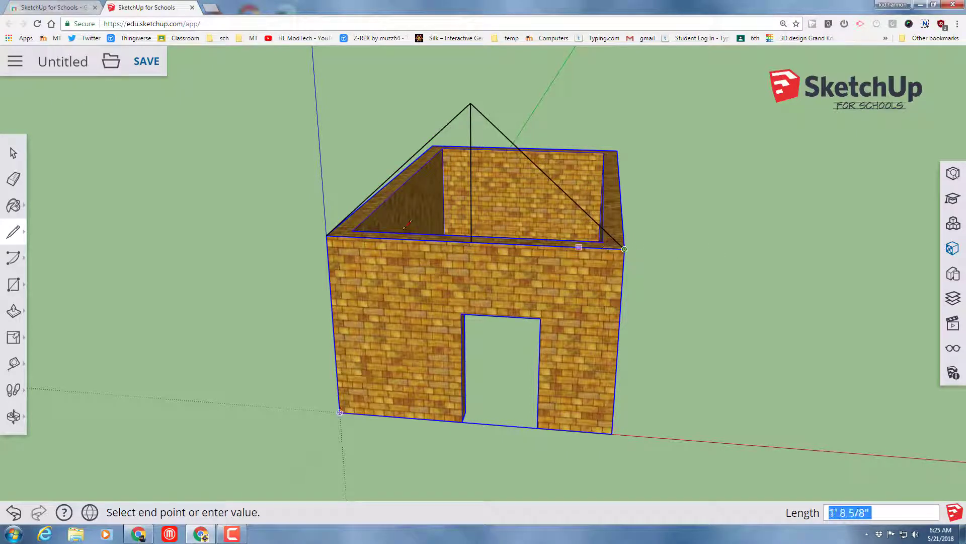
click(326, 235)
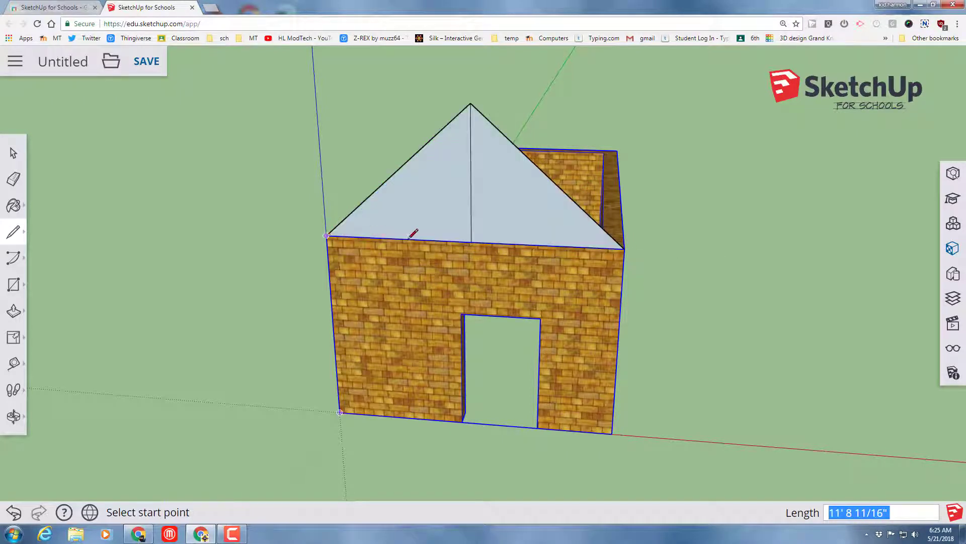
Erase the vertical centre line splitting the gable into two faces
mouse_move(524, 218)
middle_down()
mouse_move(393, 237)
mouse_move(417, 168)
middle_up()
key(e)
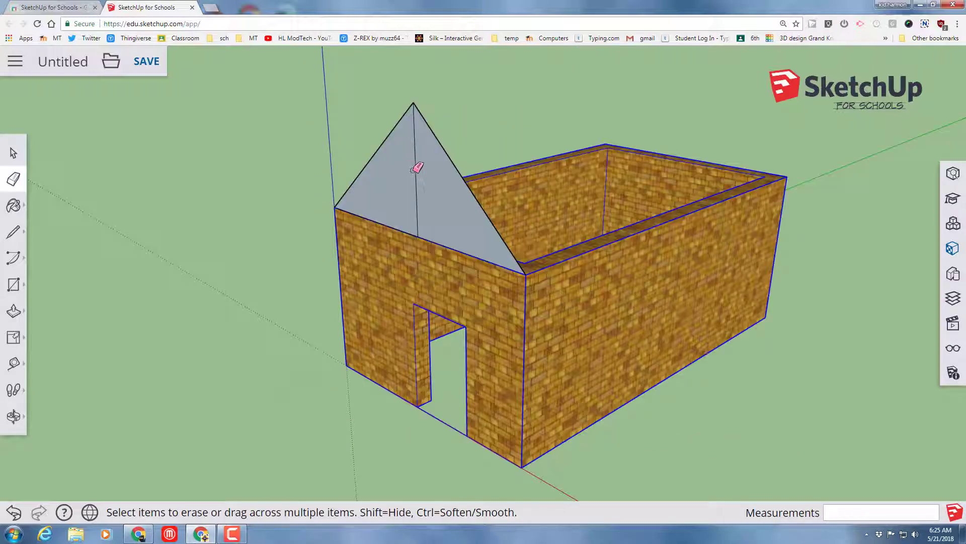
click(13, 178)
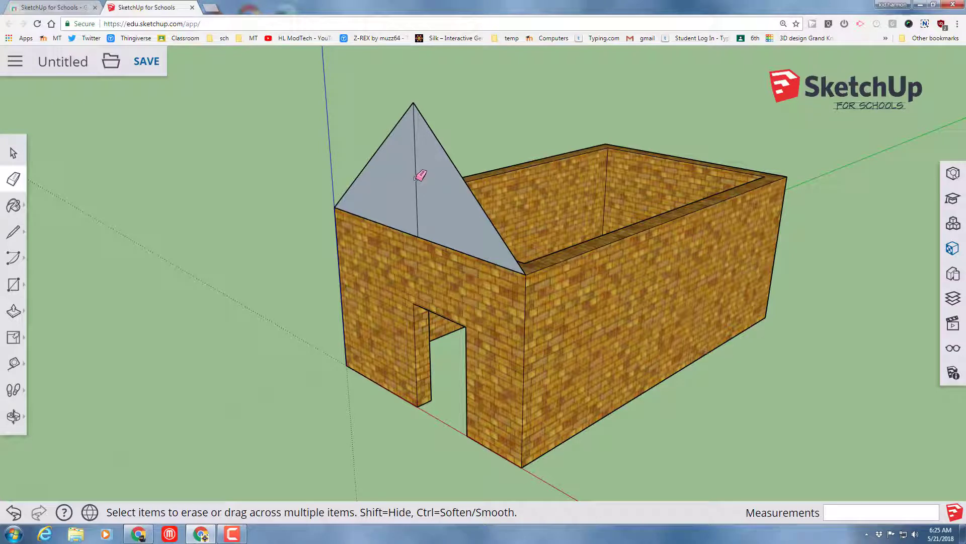
click(417, 178)
Reverse the triangular gable face so its front side faces outward
click(13, 152)
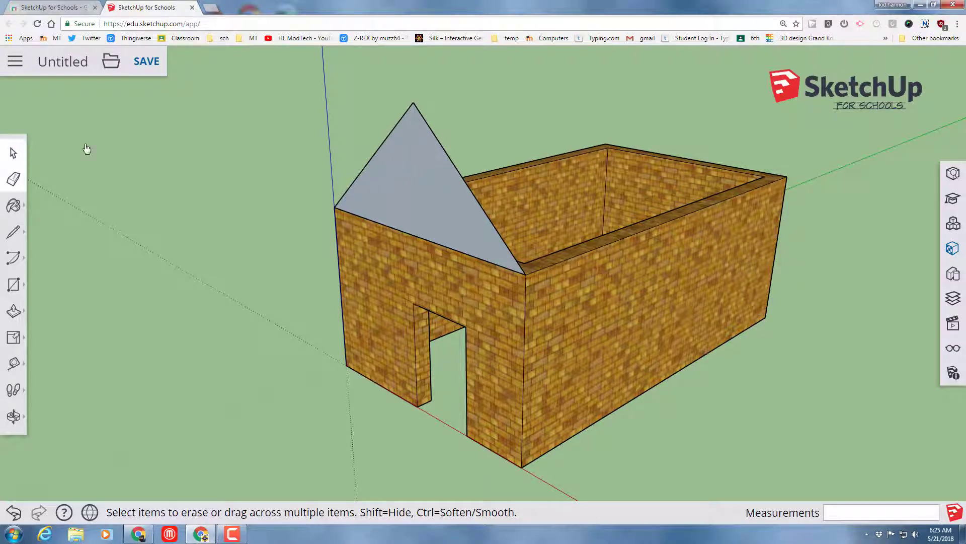
click(429, 185)
right_click(429, 182)
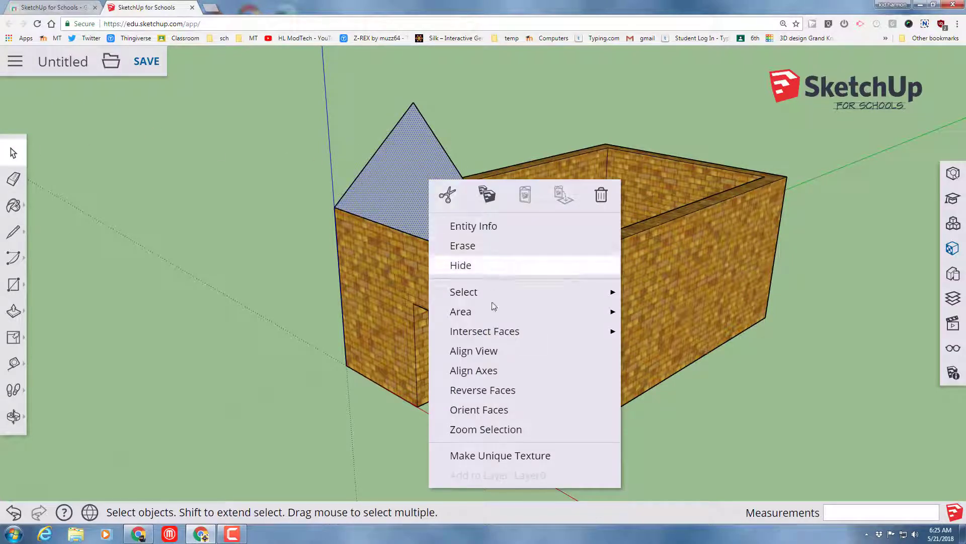
click(486, 393)
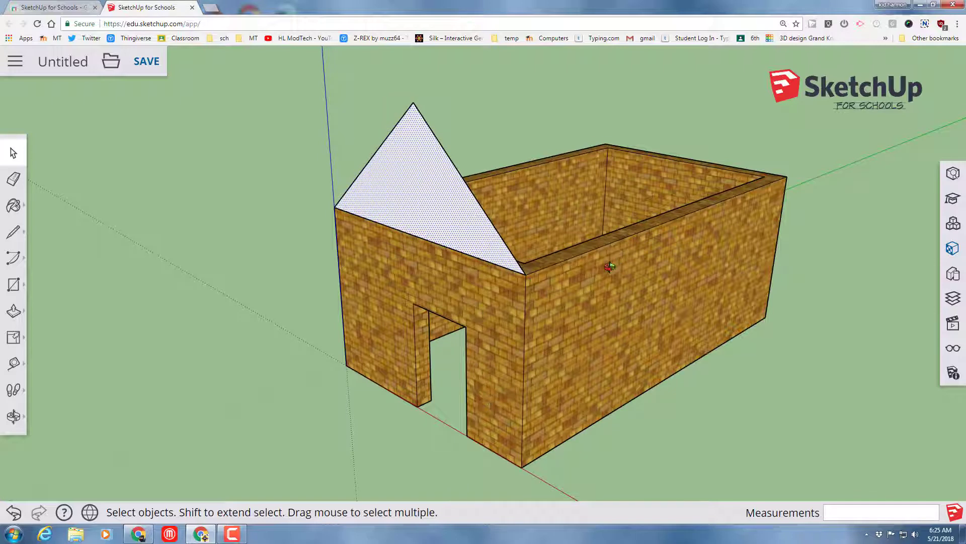
middle_drag(610, 266, 373, 177)
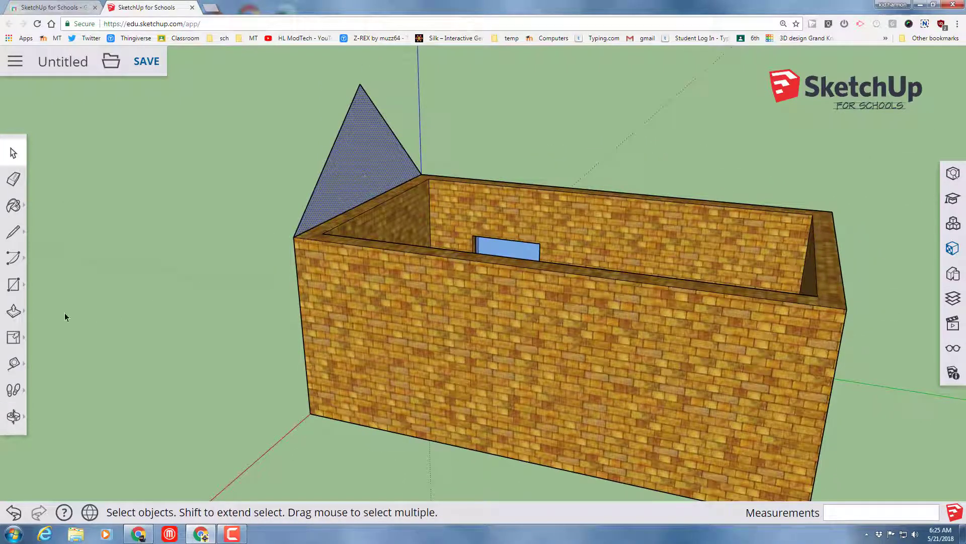
Push/Pull the gable 20' 13/16" to the far end of the walls to form the pitched roof
click(13, 311)
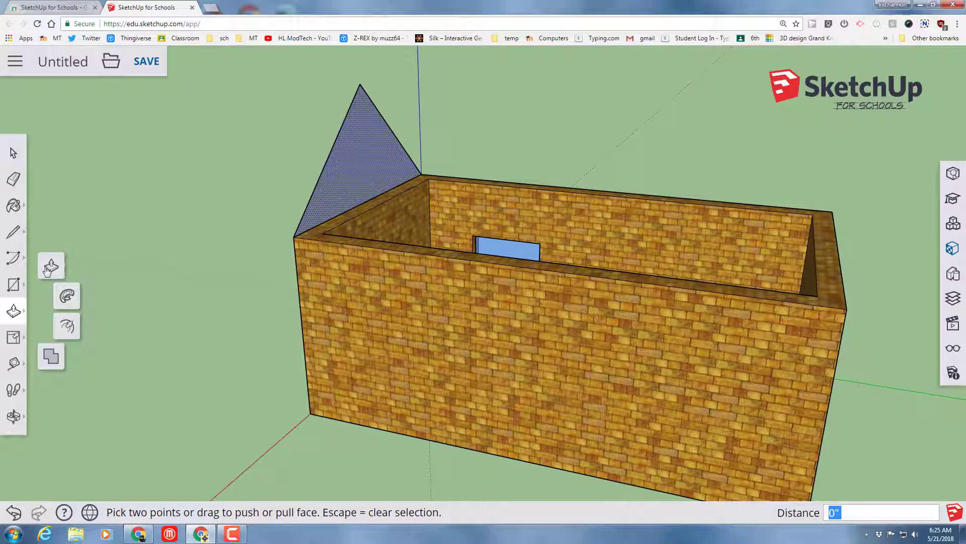
click(371, 190)
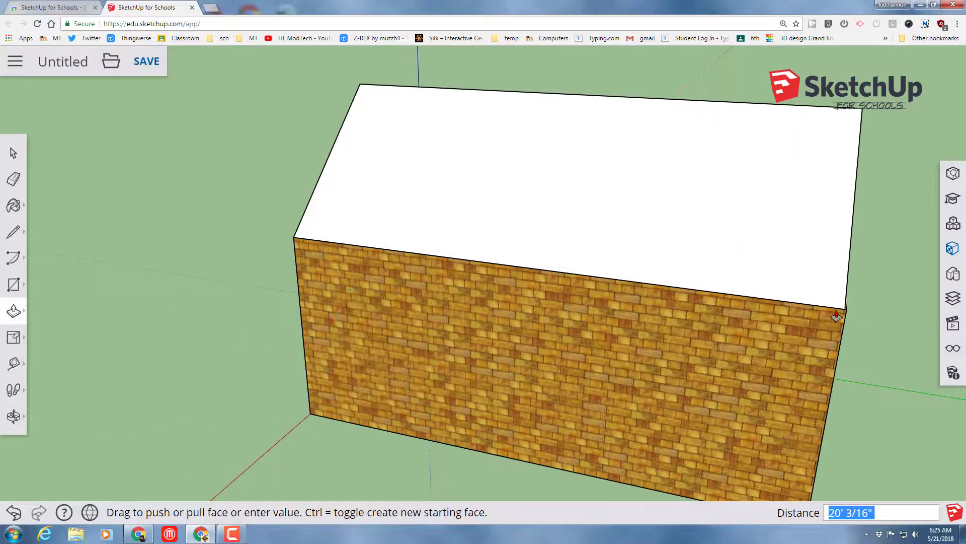
click(845, 314)
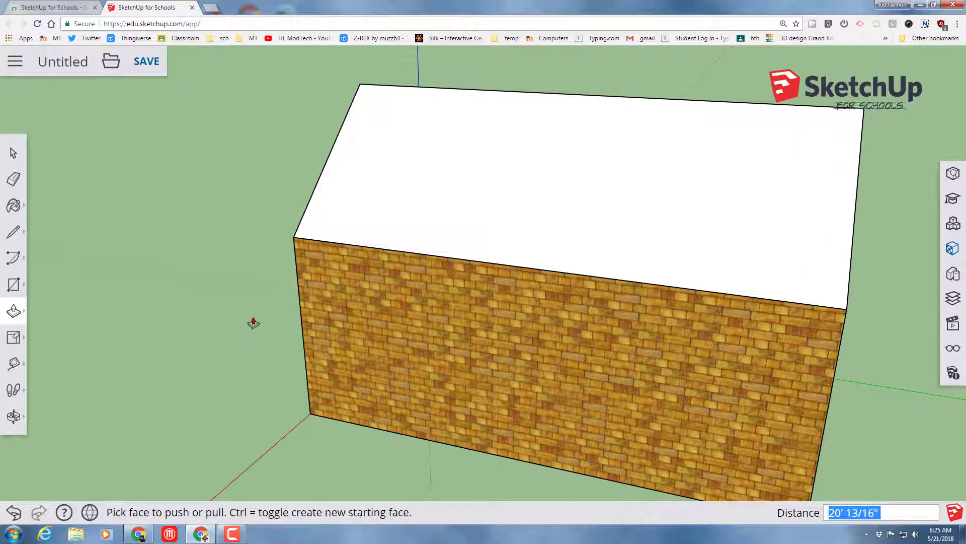
middle_drag(695, 363, 717, 367)
Paint both roof slopes with the orange tile from the Roofing materials
key(p)
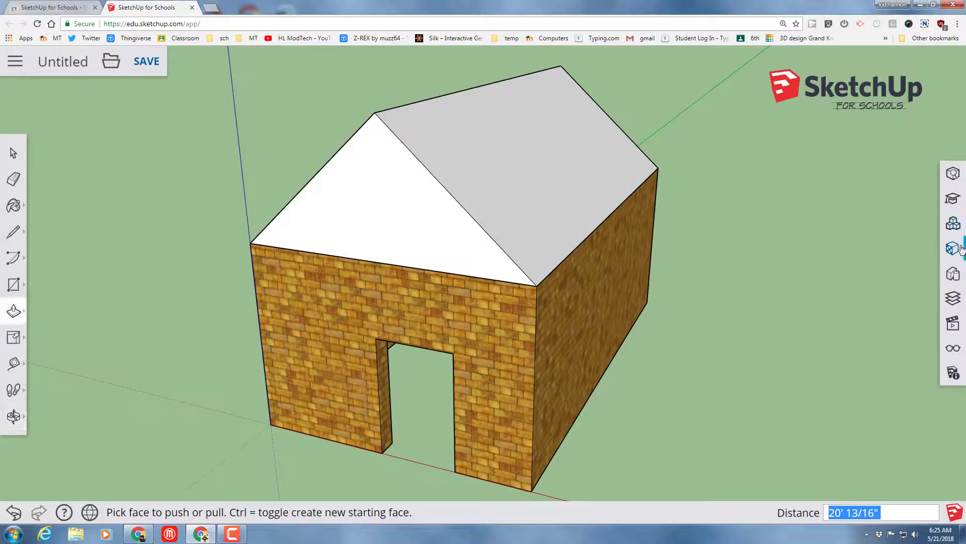
click(956, 252)
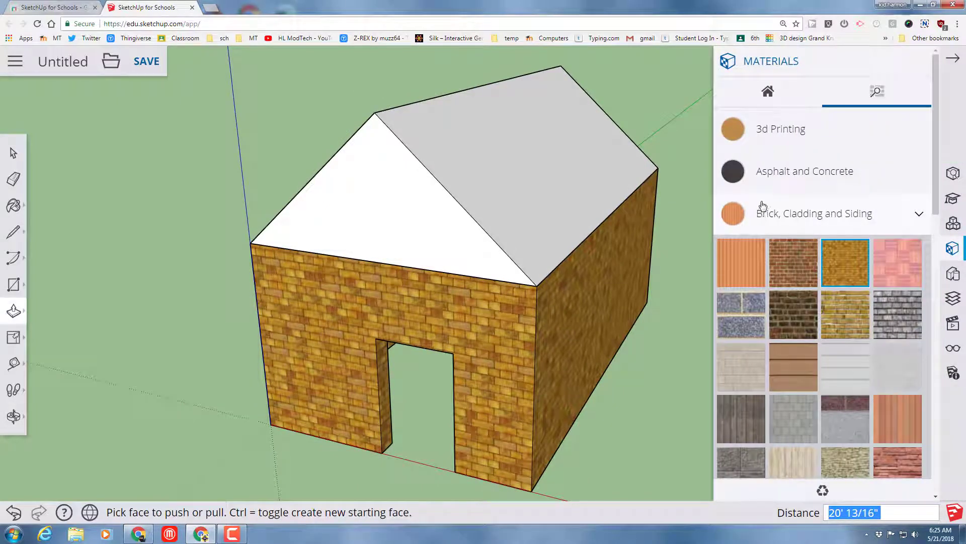
scroll(893, 216, down, 5)
click(891, 218)
scroll(884, 209, down, 4)
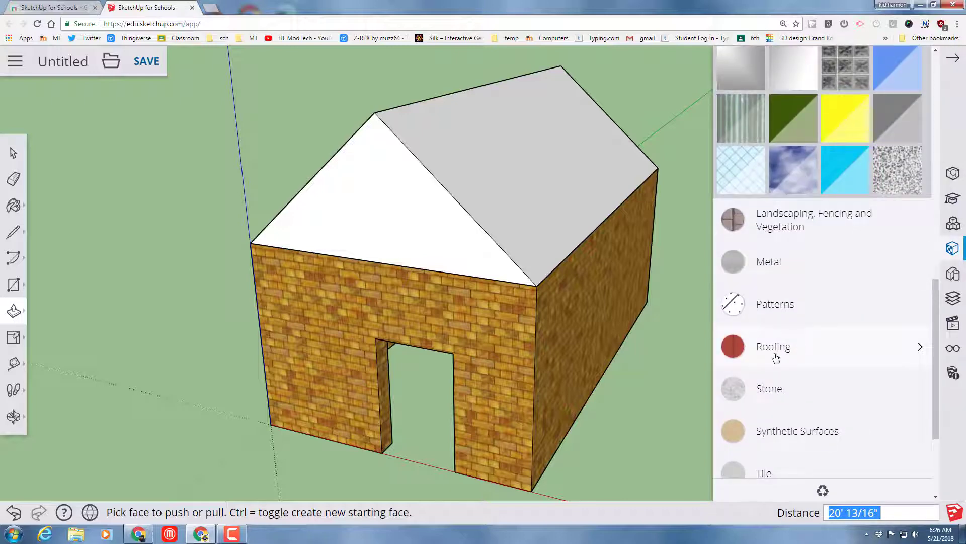
click(776, 357)
click(791, 393)
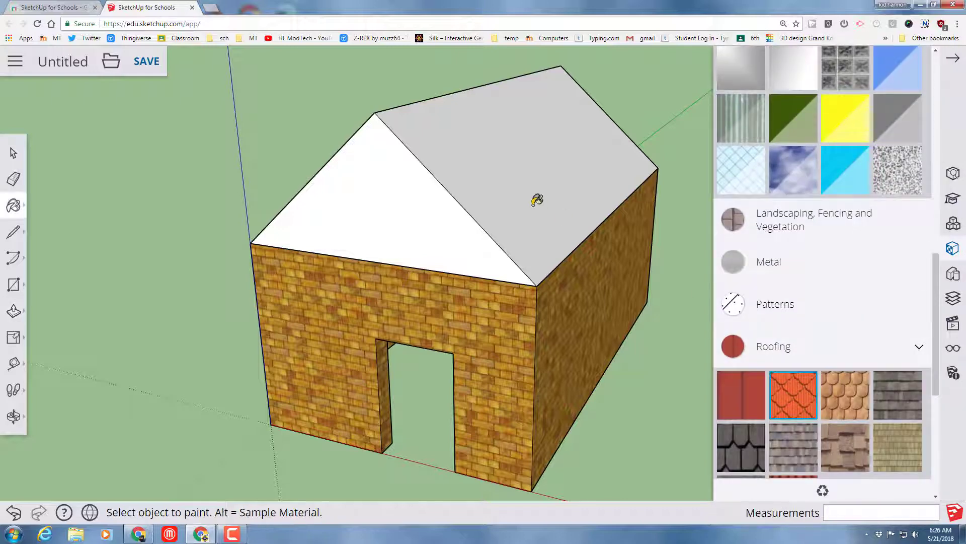
click(463, 190)
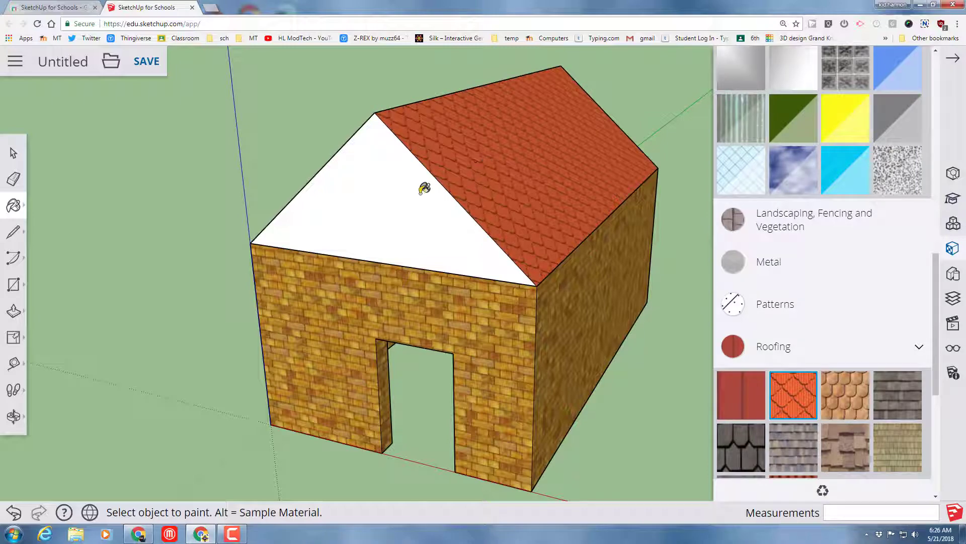
mouse_move(395, 217)
middle_down()
mouse_move(625, 282)
mouse_move(395, 153)
middle_up()
click(401, 155)
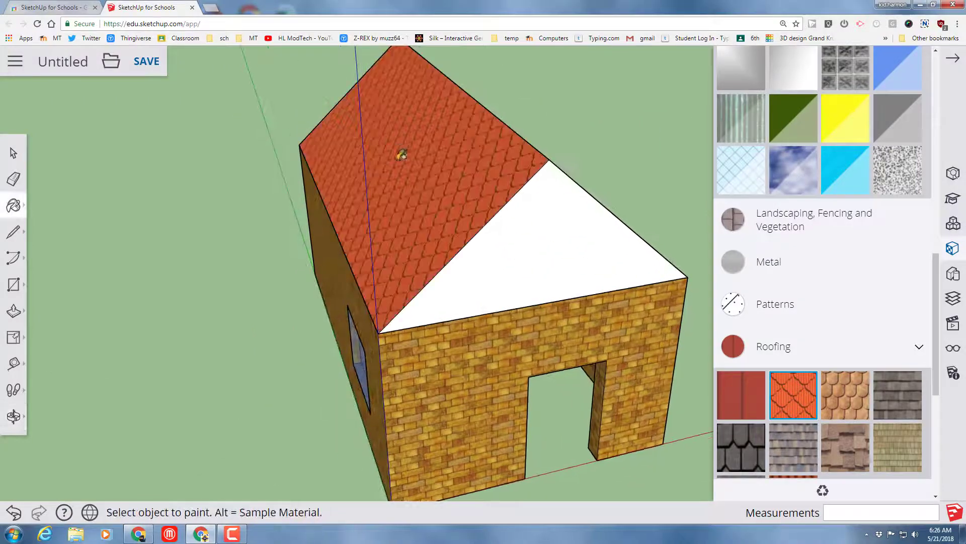
Paint both white gable ends with the yellow brick material
middle_drag(531, 261, 426, 230)
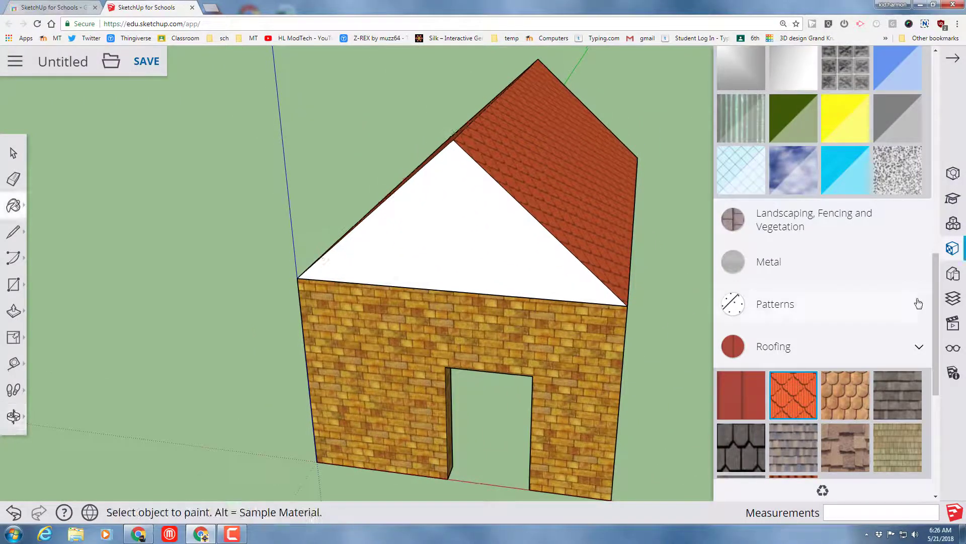
scroll(906, 287, up, 4)
scroll(905, 281, up, 7)
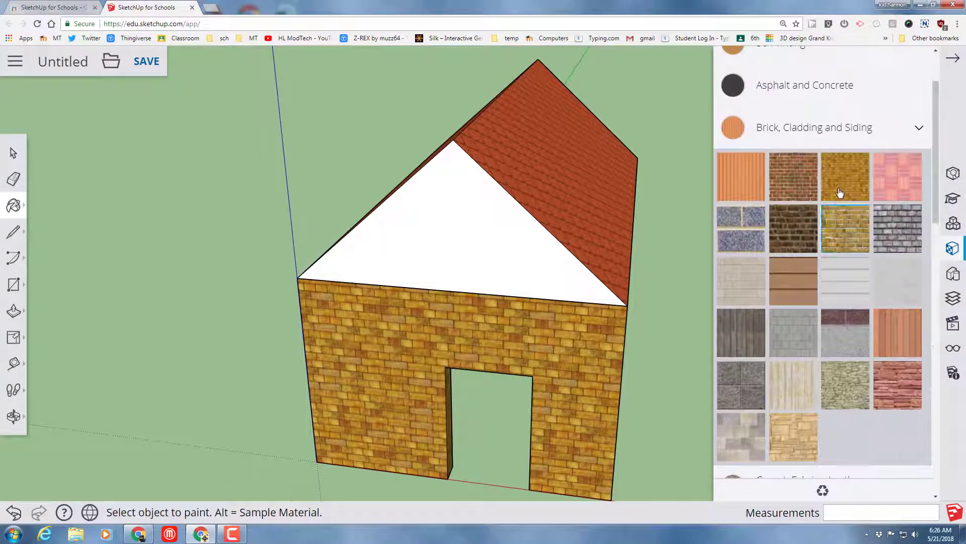
click(845, 176)
click(519, 254)
mouse_move(263, 287)
middle_down()
mouse_move(328, 267)
mouse_move(352, 243)
mouse_move(402, 244)
mouse_move(231, 231)
middle_up()
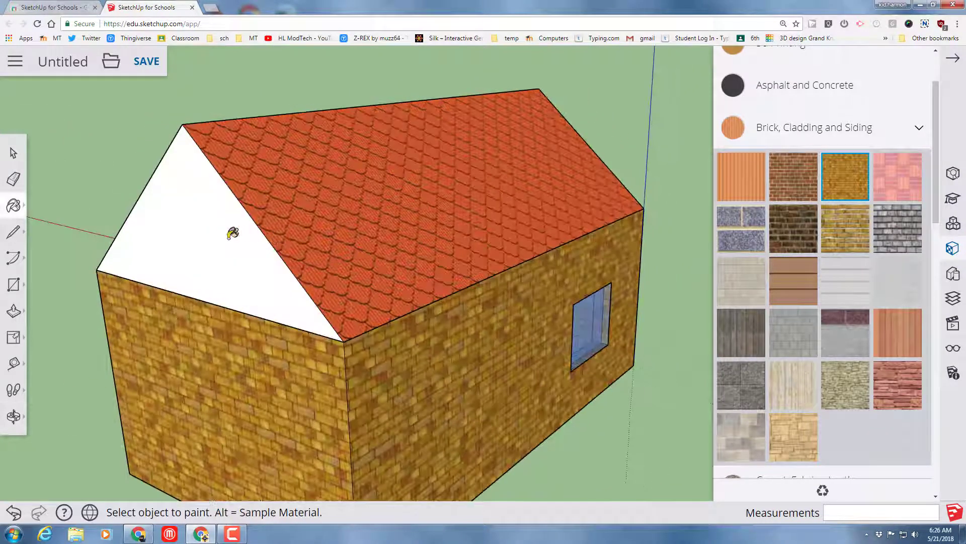
click(217, 245)
Turn the view to the long window wall and start saving the model
middle_drag(339, 245, 147, 91)
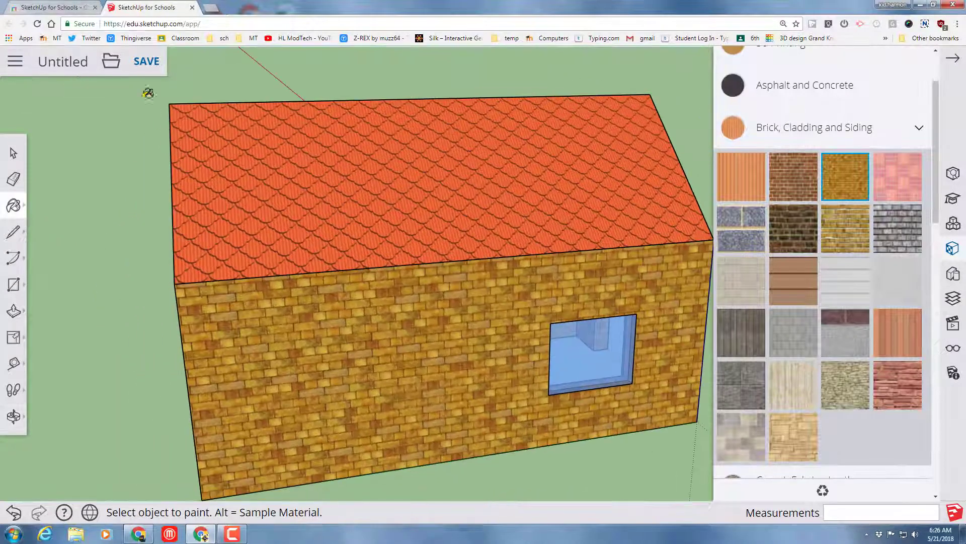
middle_drag(255, 155, 151, 126)
click(147, 68)
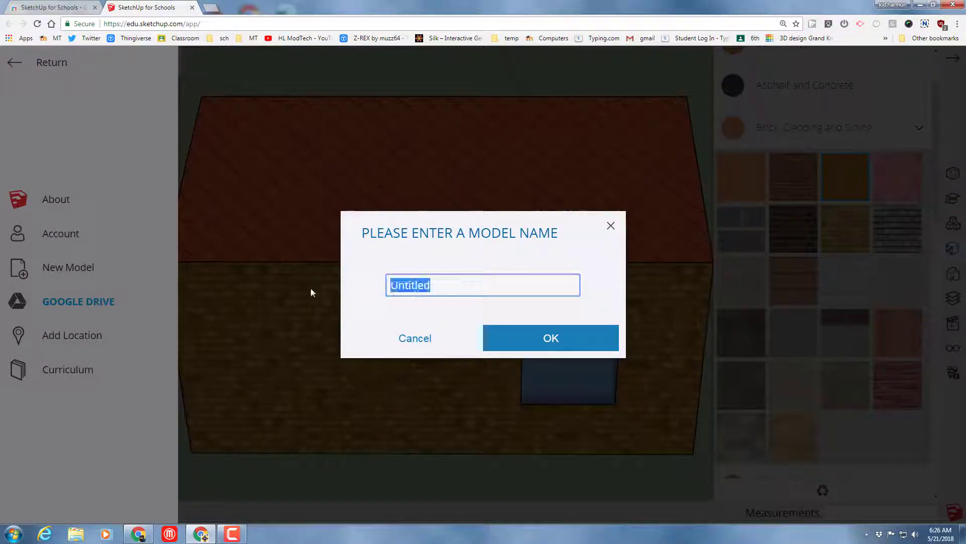
Name the model house2 and save it into the sketchup folder on Google Drive
text(hiouse3)
key(BackSpace)
key(BackSpace)
key(BackSpace)
key(BackSpace)
key(BackSpace)
key(BackSpace)
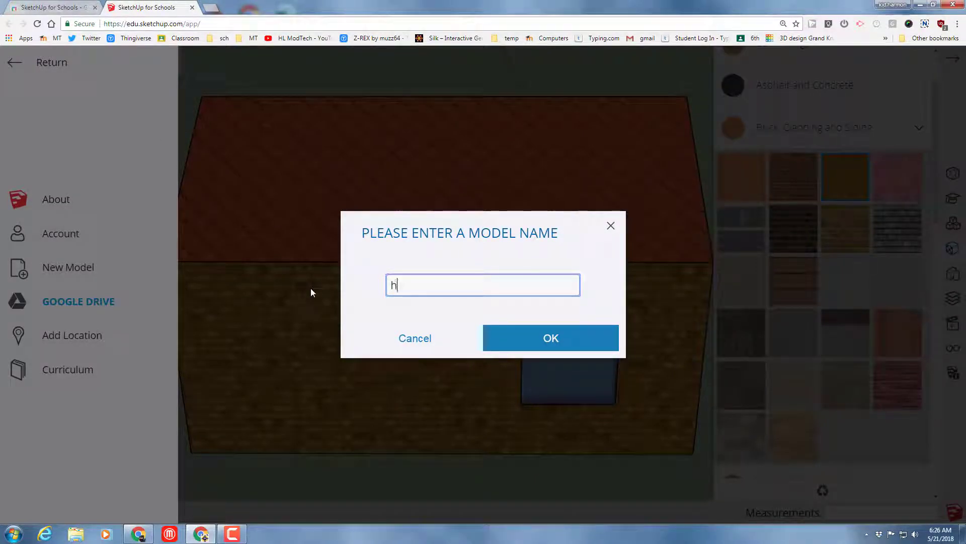
text(ouse3)
key(Return)
click(255, 300)
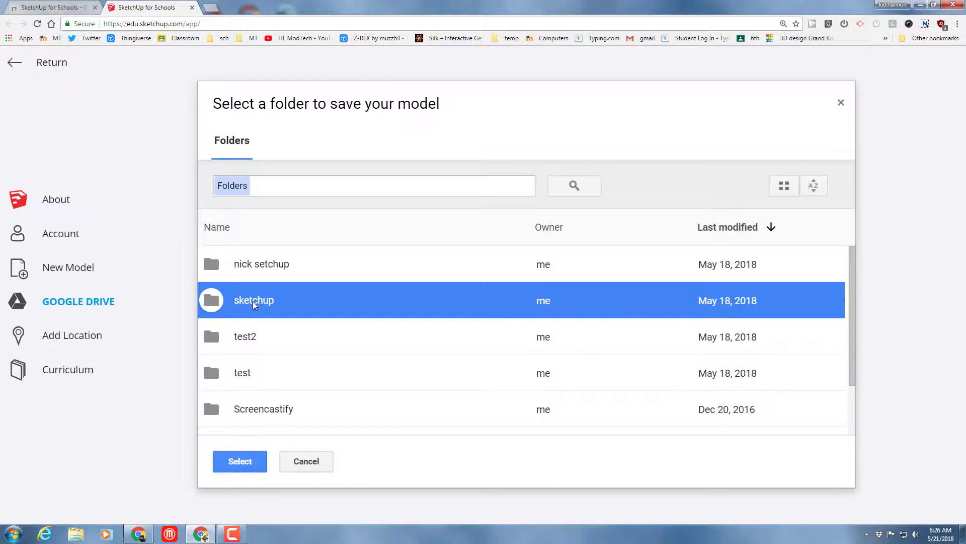
click(232, 456)
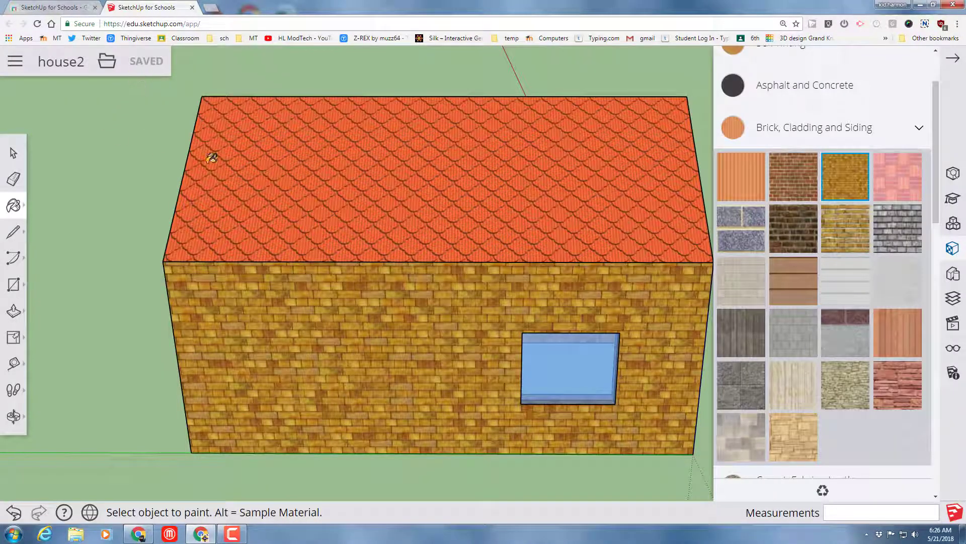
middle_drag(559, 384, 302, 292)
click(15, 340)
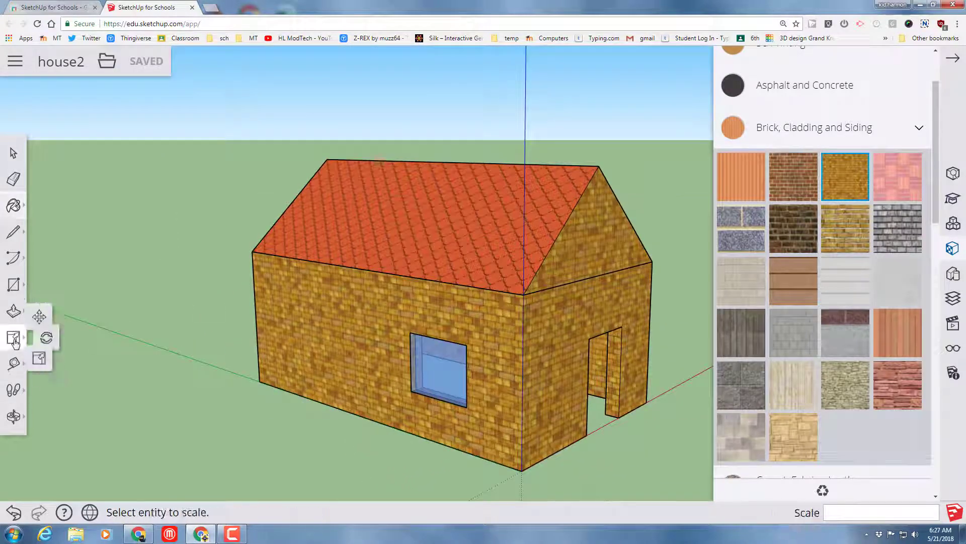